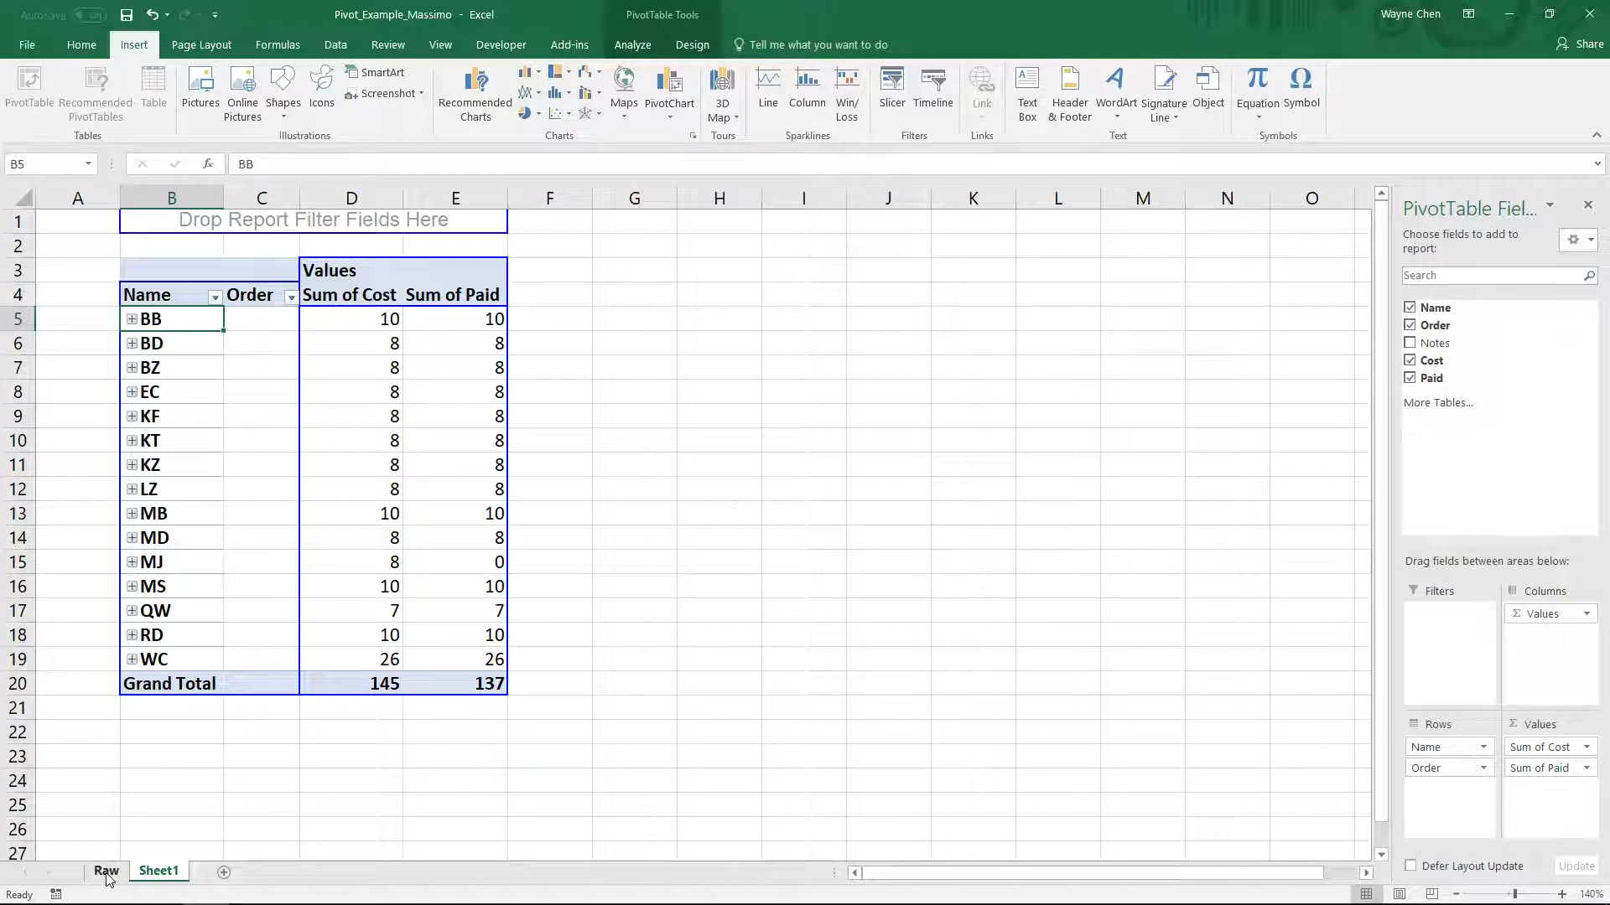
- Review the source table and the pivot table on the Raw sheet, and return to Sheet1
{"action": "left_click", "coordinate": [107, 872]}
{"action": "left_click_drag", "start_coordinate": [77, 196], "coordinate": [657, 201]}
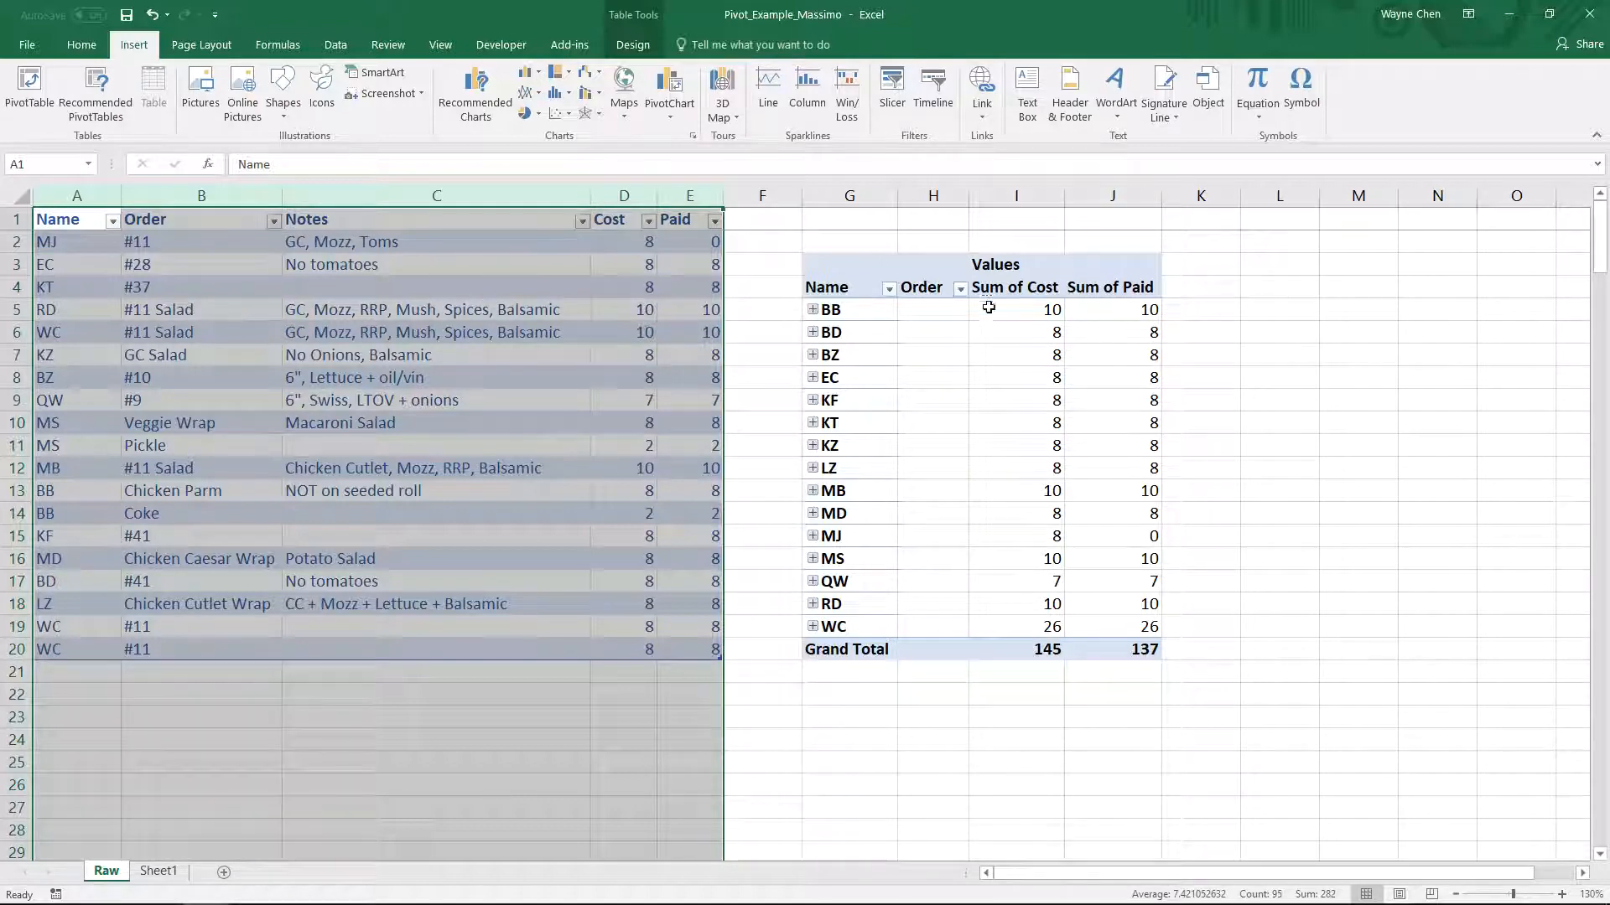
{"action": "mouse_move", "coordinate": [866, 262]}
{"action": "left_mouse_down"}
{"action": "mouse_move", "coordinate": [1085, 472]}
{"action": "mouse_move", "coordinate": [1144, 650]}
{"action": "left_mouse_up"}
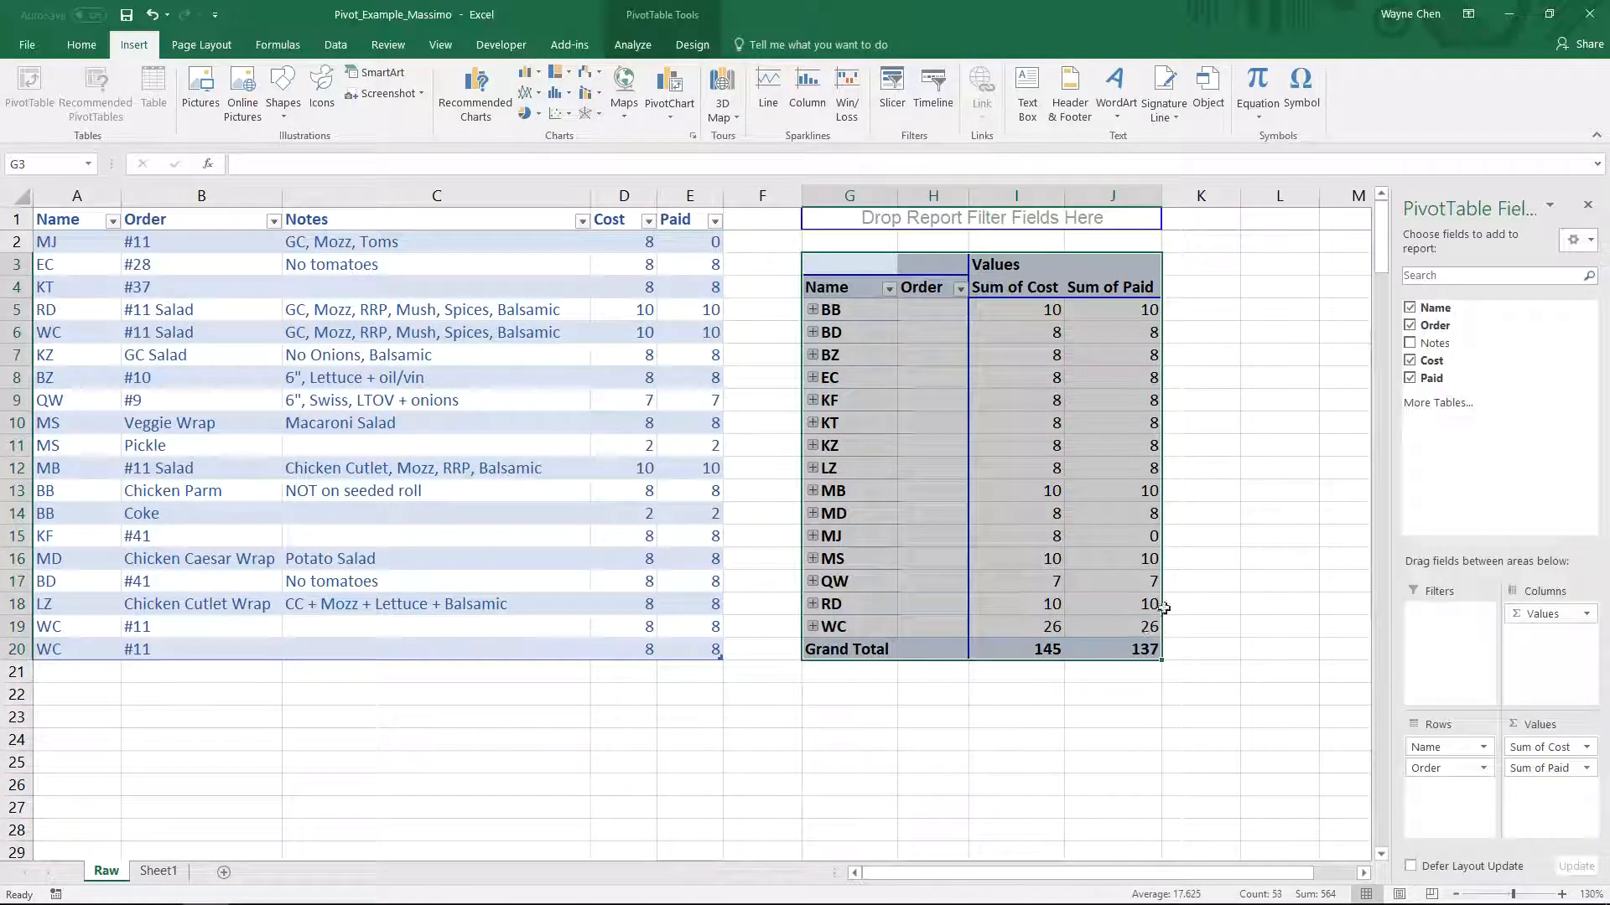
{"action": "left_click", "coordinate": [1216, 409]}
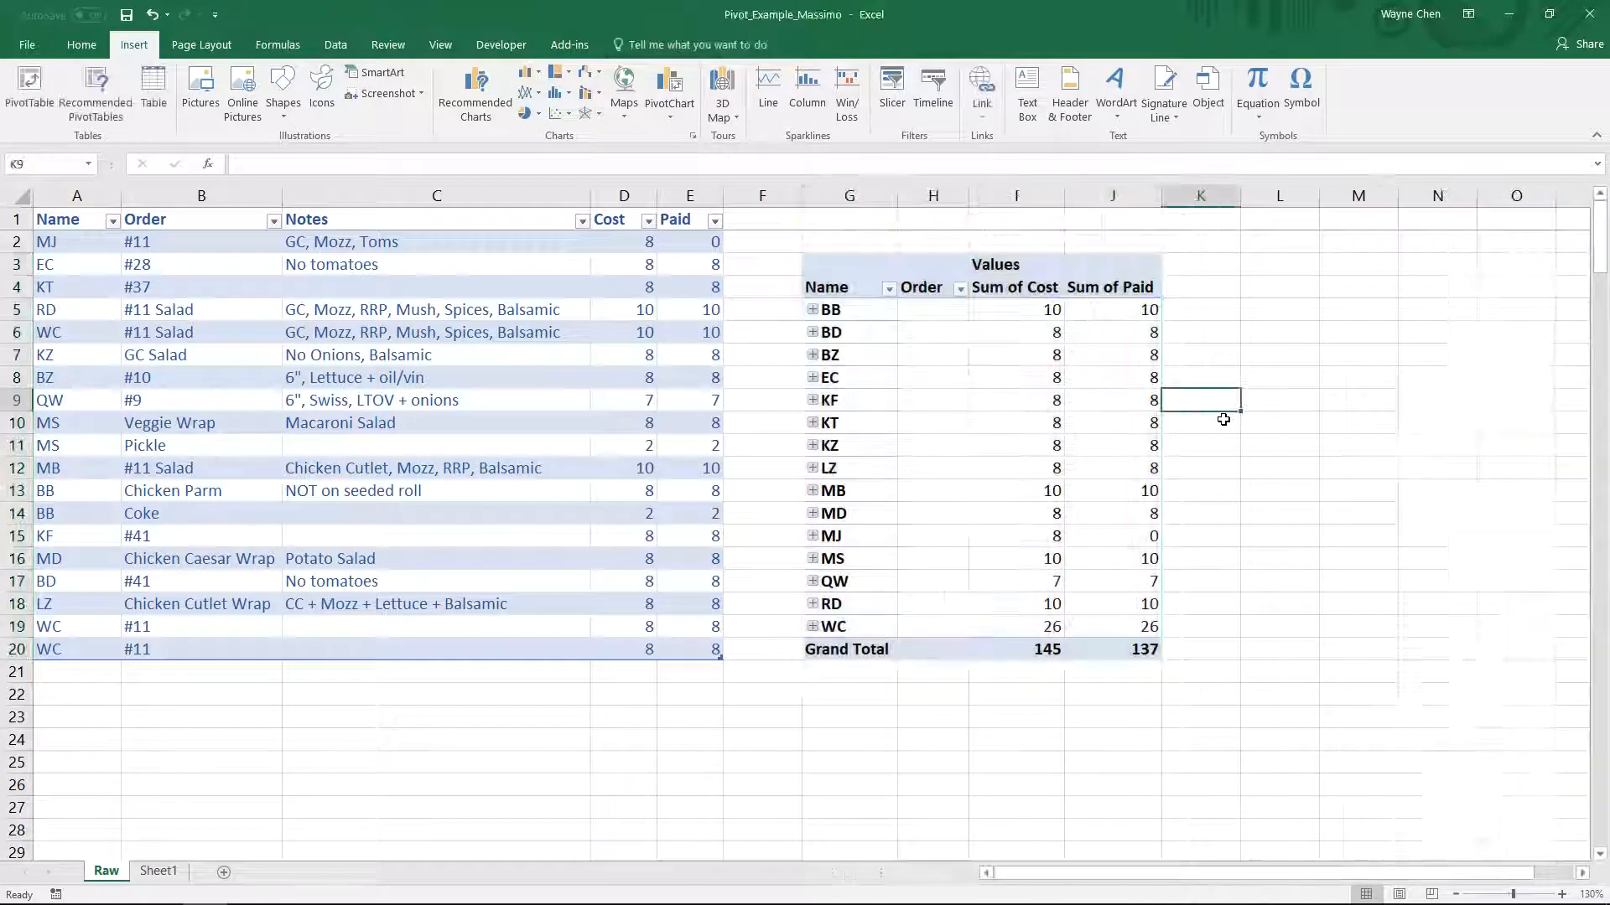
{"action": "left_click", "coordinate": [154, 872]}
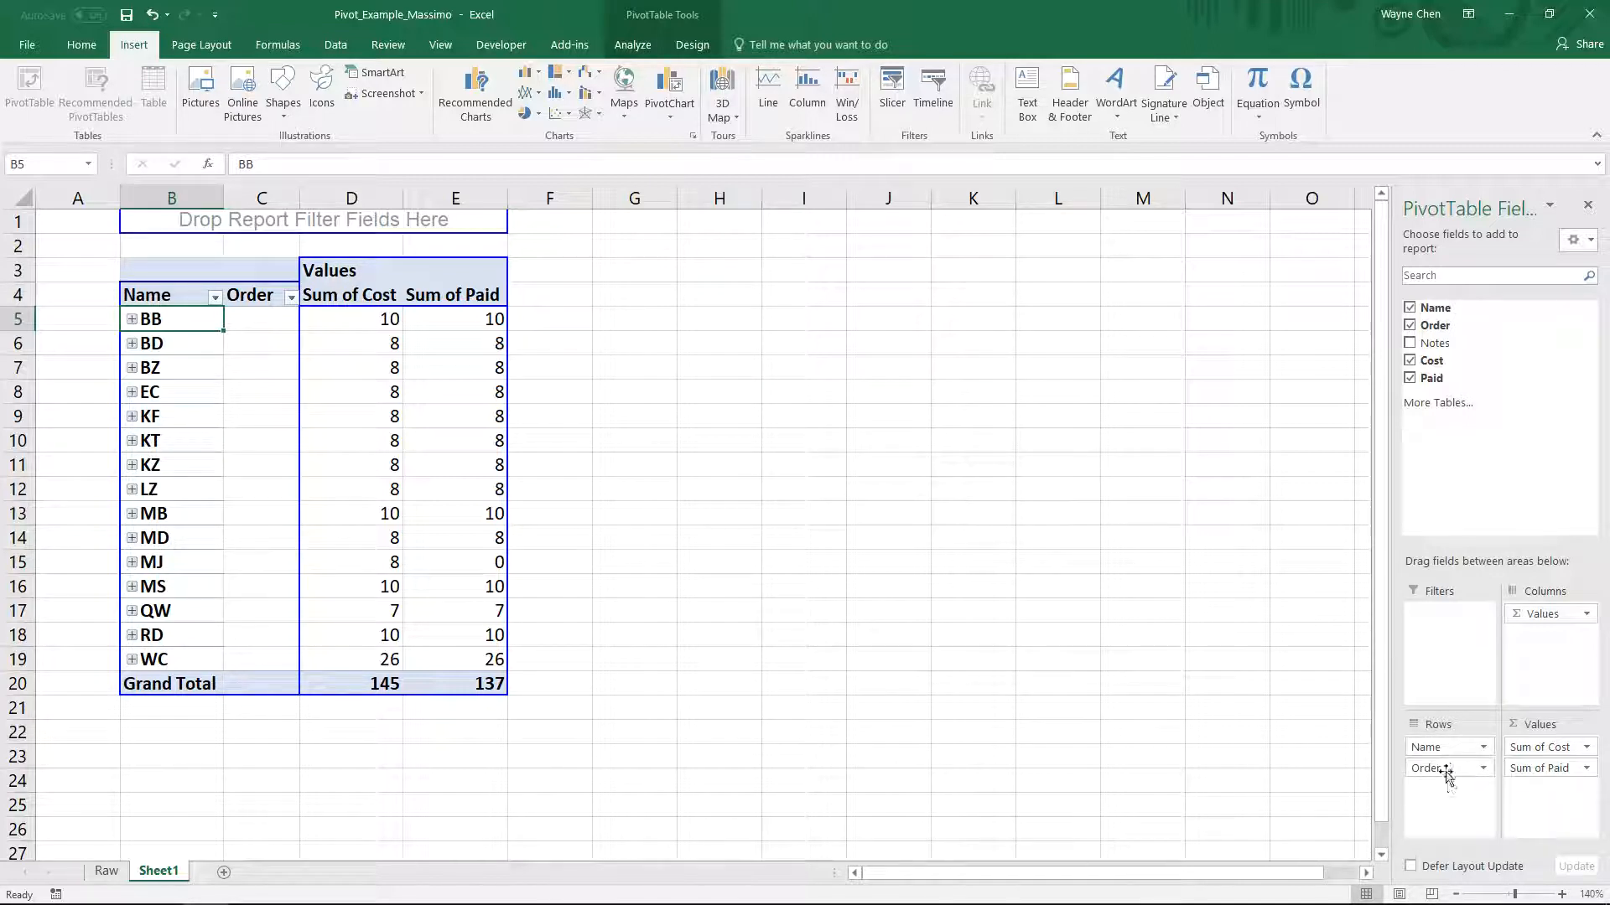
- Expand the BB entry in the pivot table to view its individual orders, and collapse it again
{"action": "left_click", "coordinate": [132, 318]}
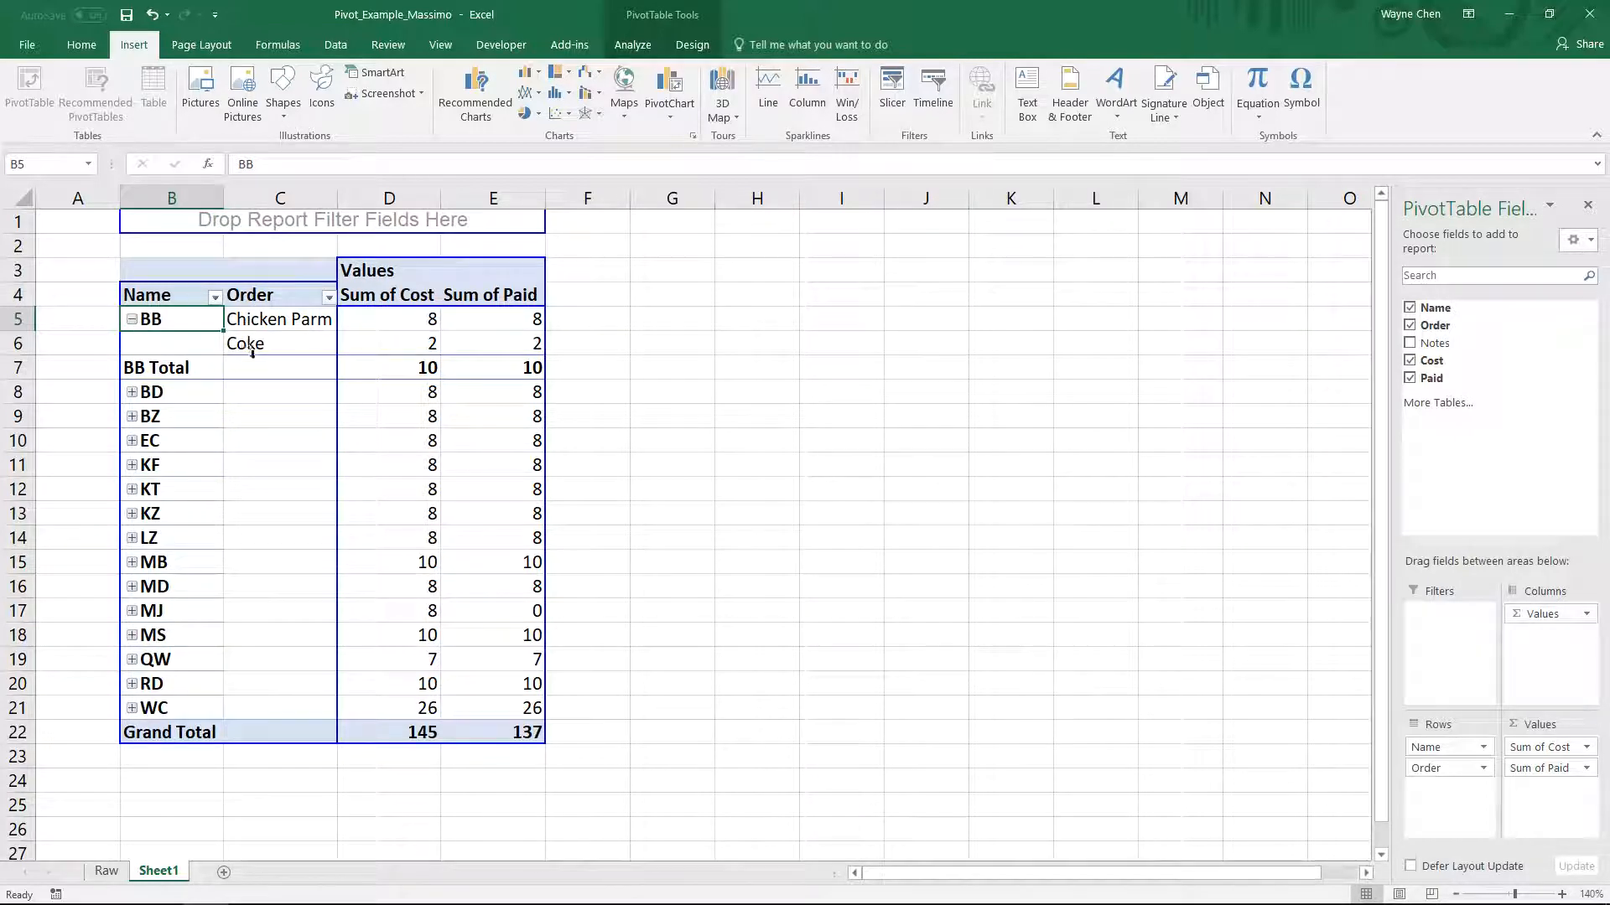
{"action": "left_click", "coordinate": [133, 319]}
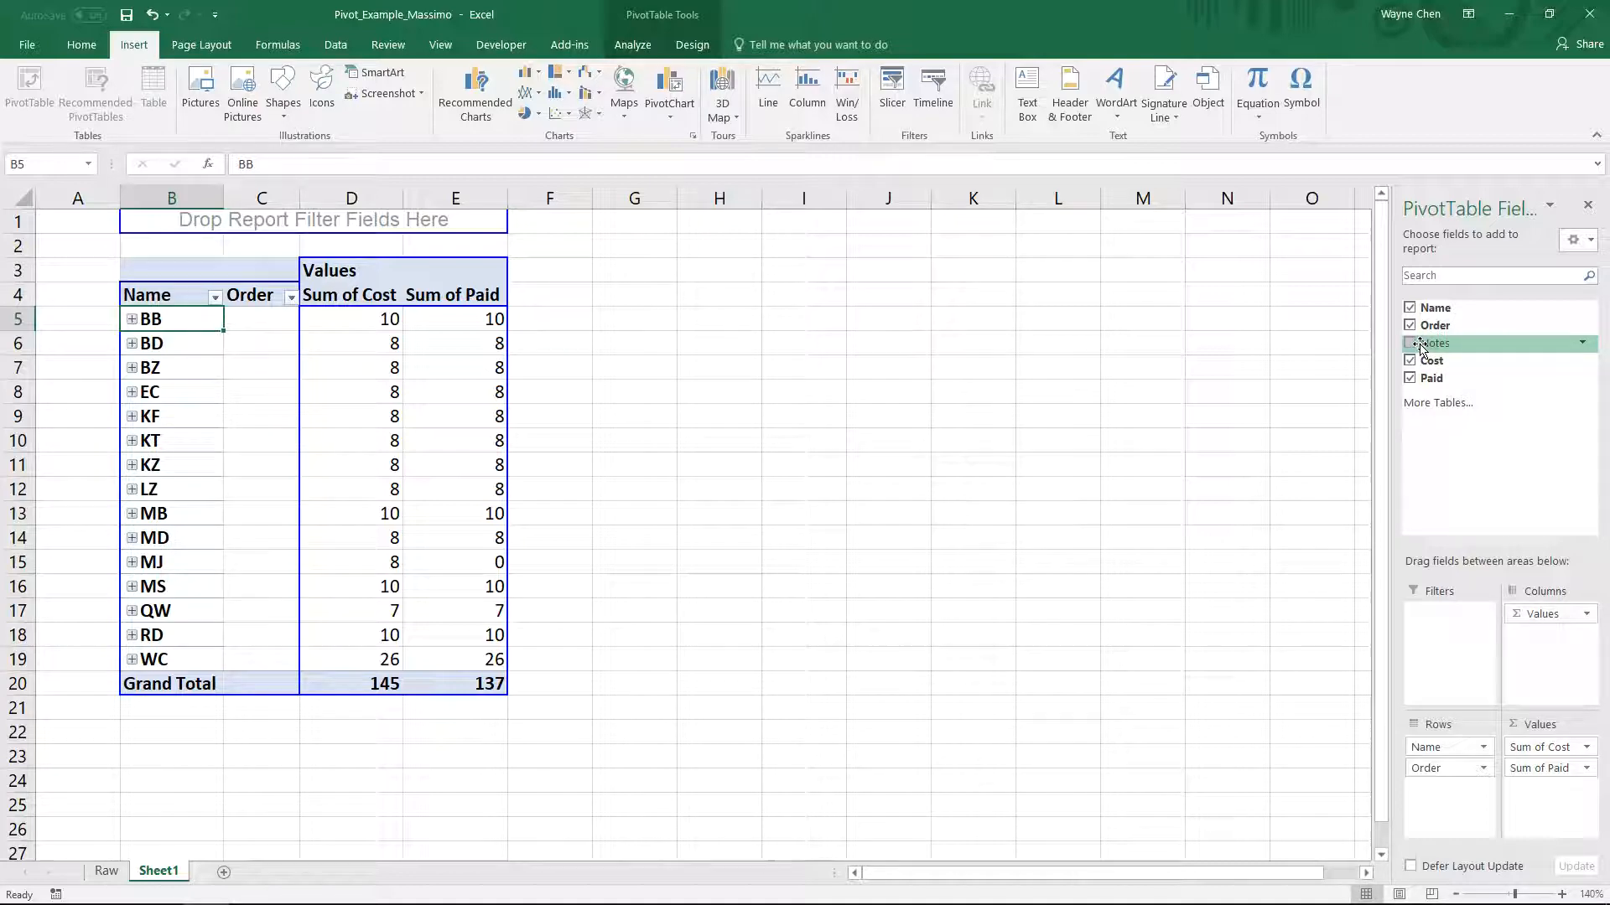
{"action": "left_click", "coordinate": [132, 318]}
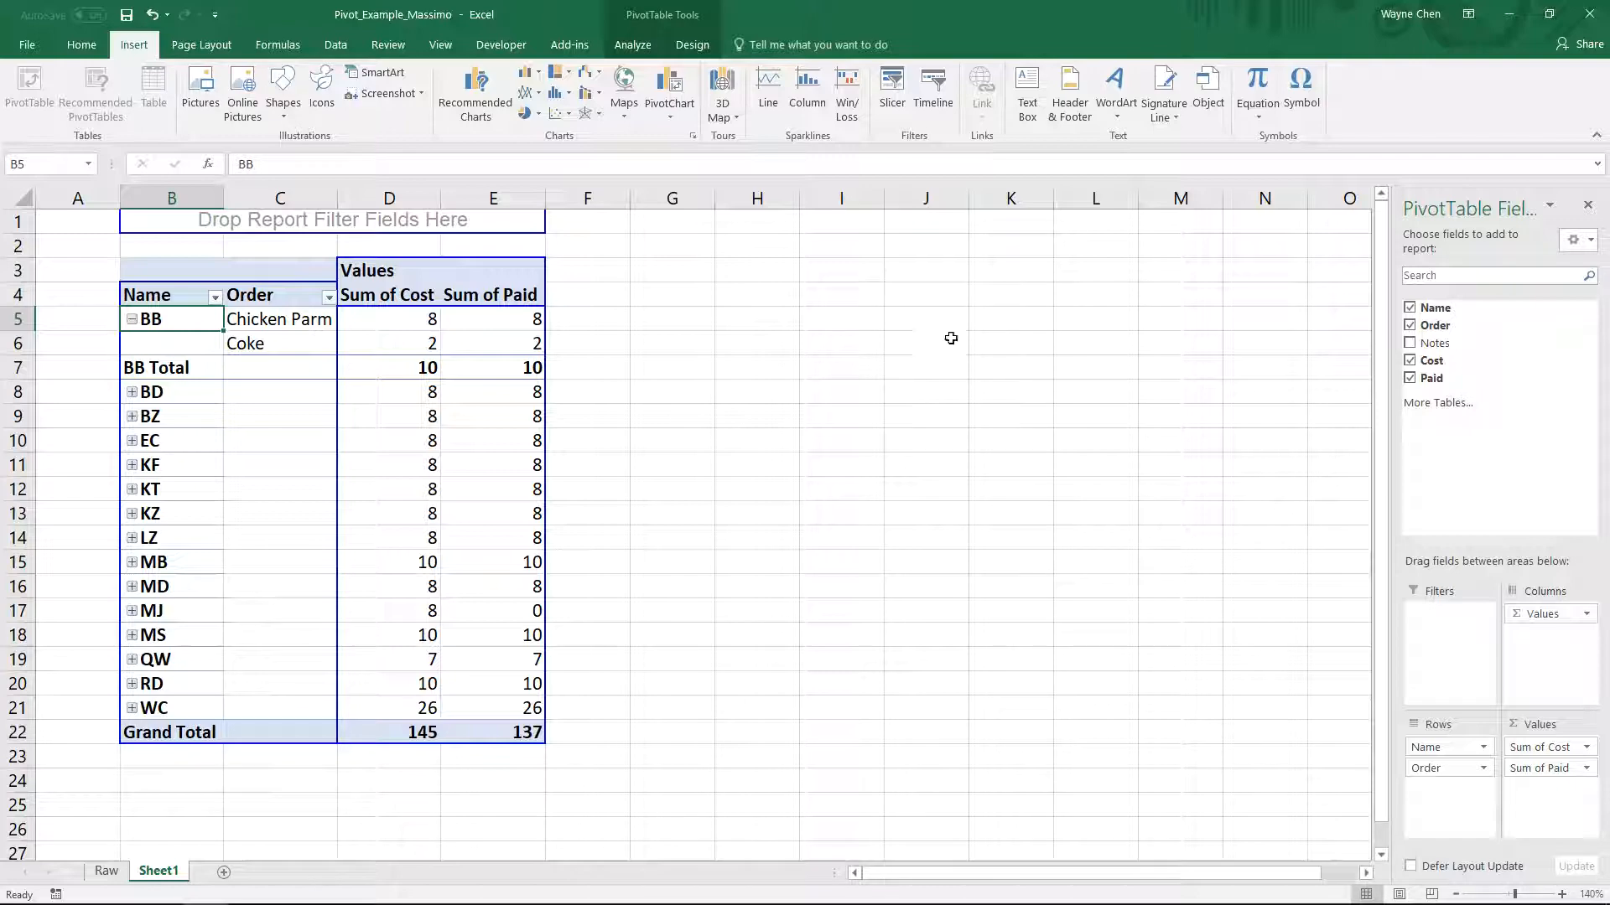
{"action": "left_click", "coordinate": [133, 319]}
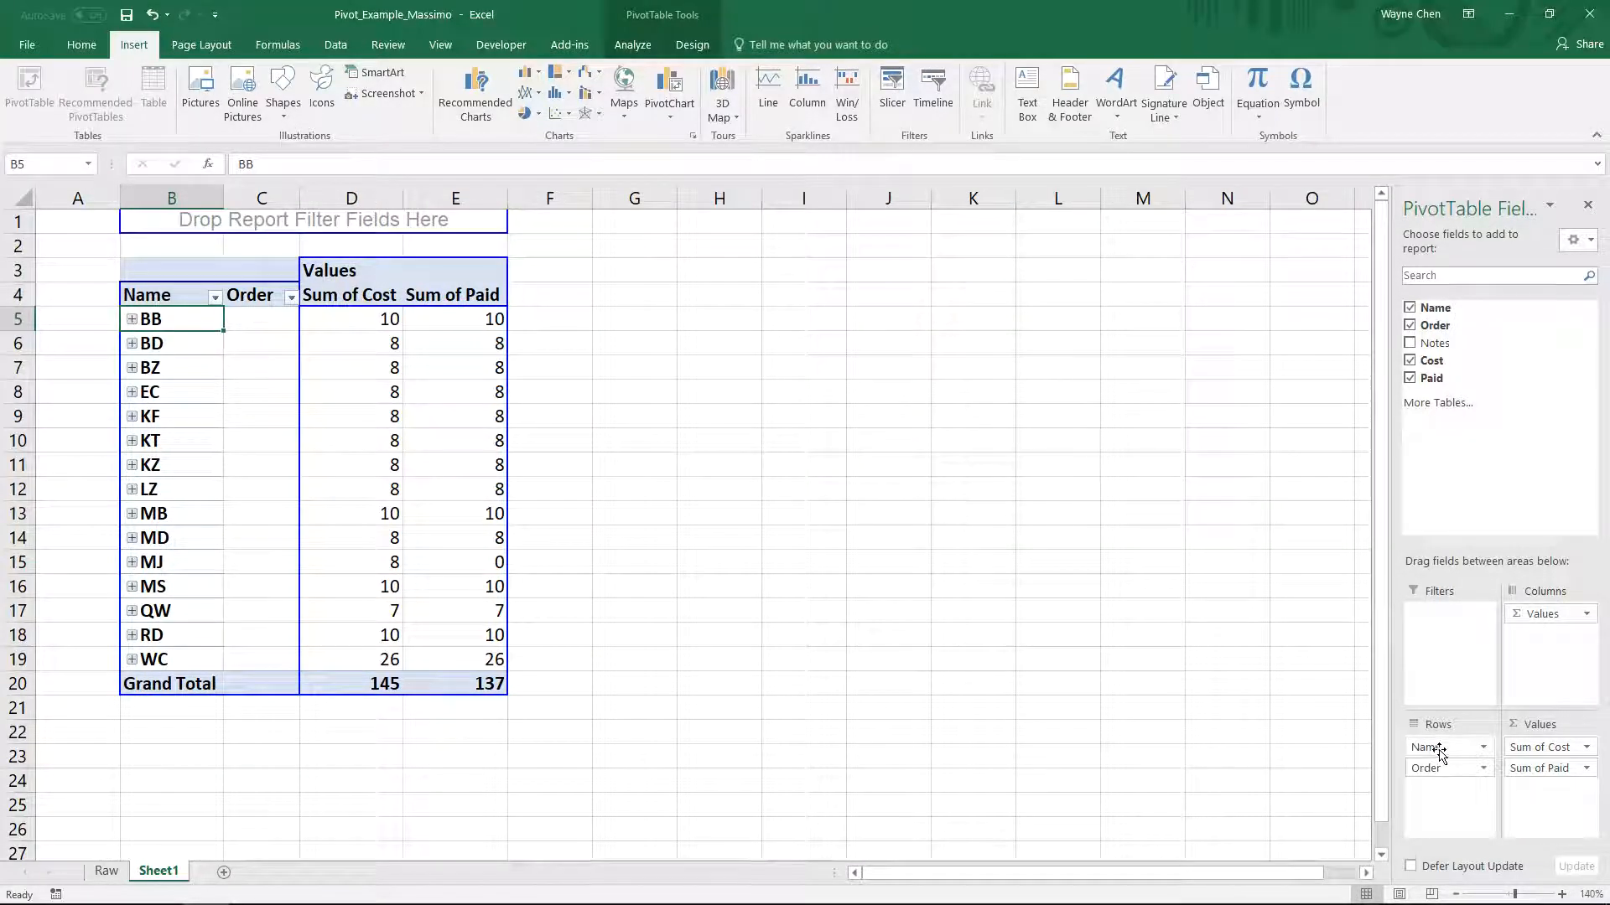
- Move the Order field ahead of Name in the pivot table's rows and remove the Name field
{"action": "left_click_drag", "start_coordinate": [1439, 774], "coordinate": [1445, 739]}
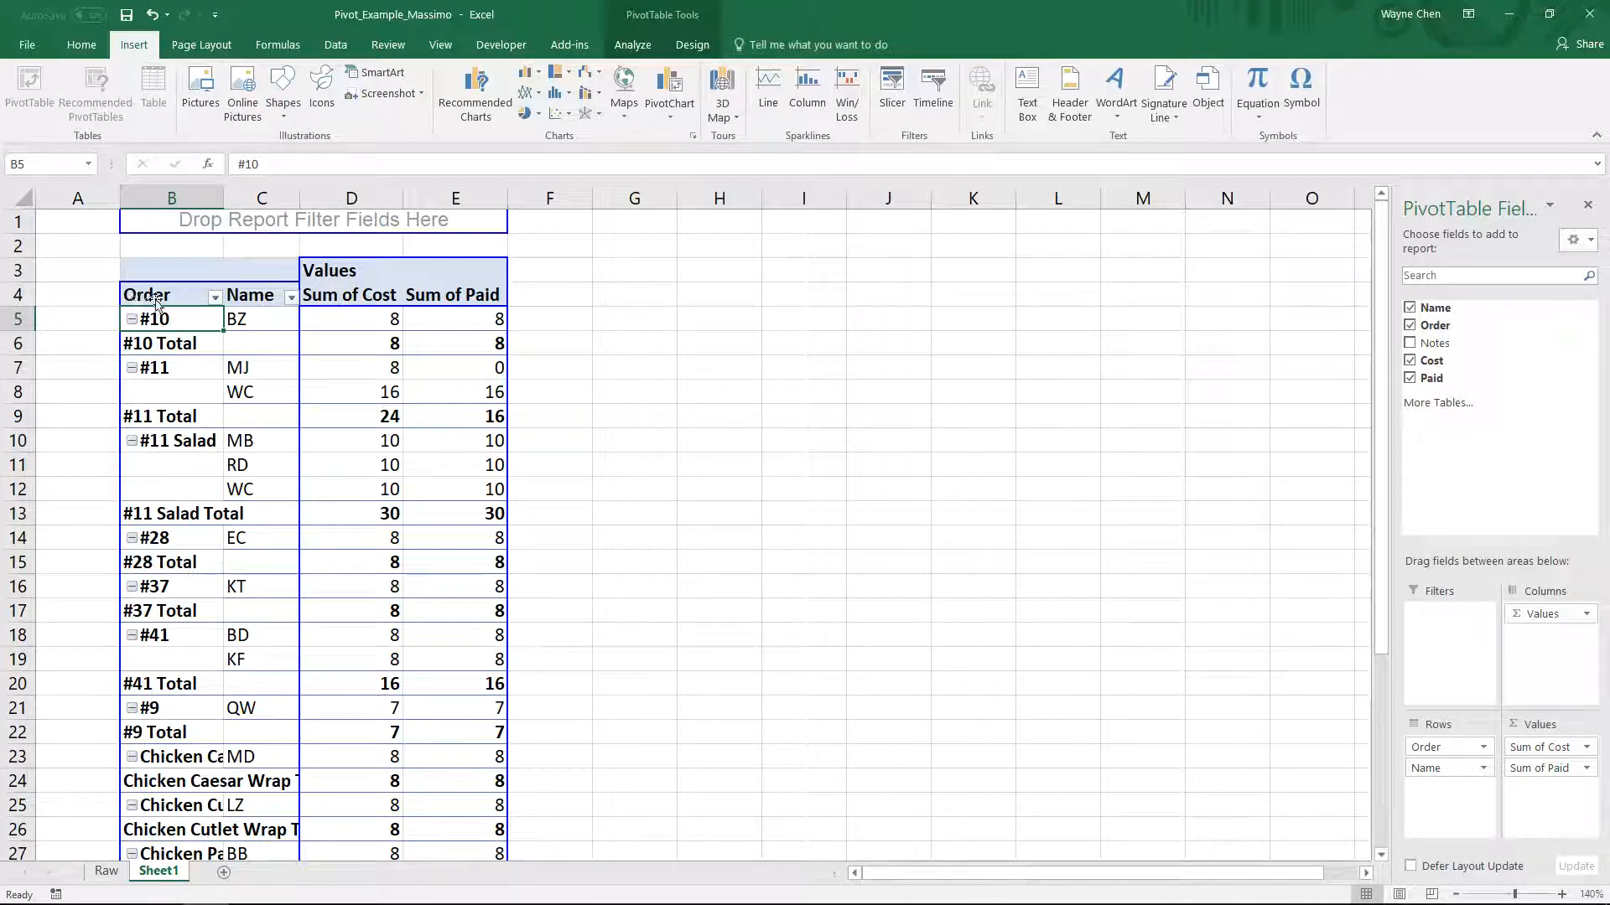
{"action": "left_click", "coordinate": [1454, 765]}
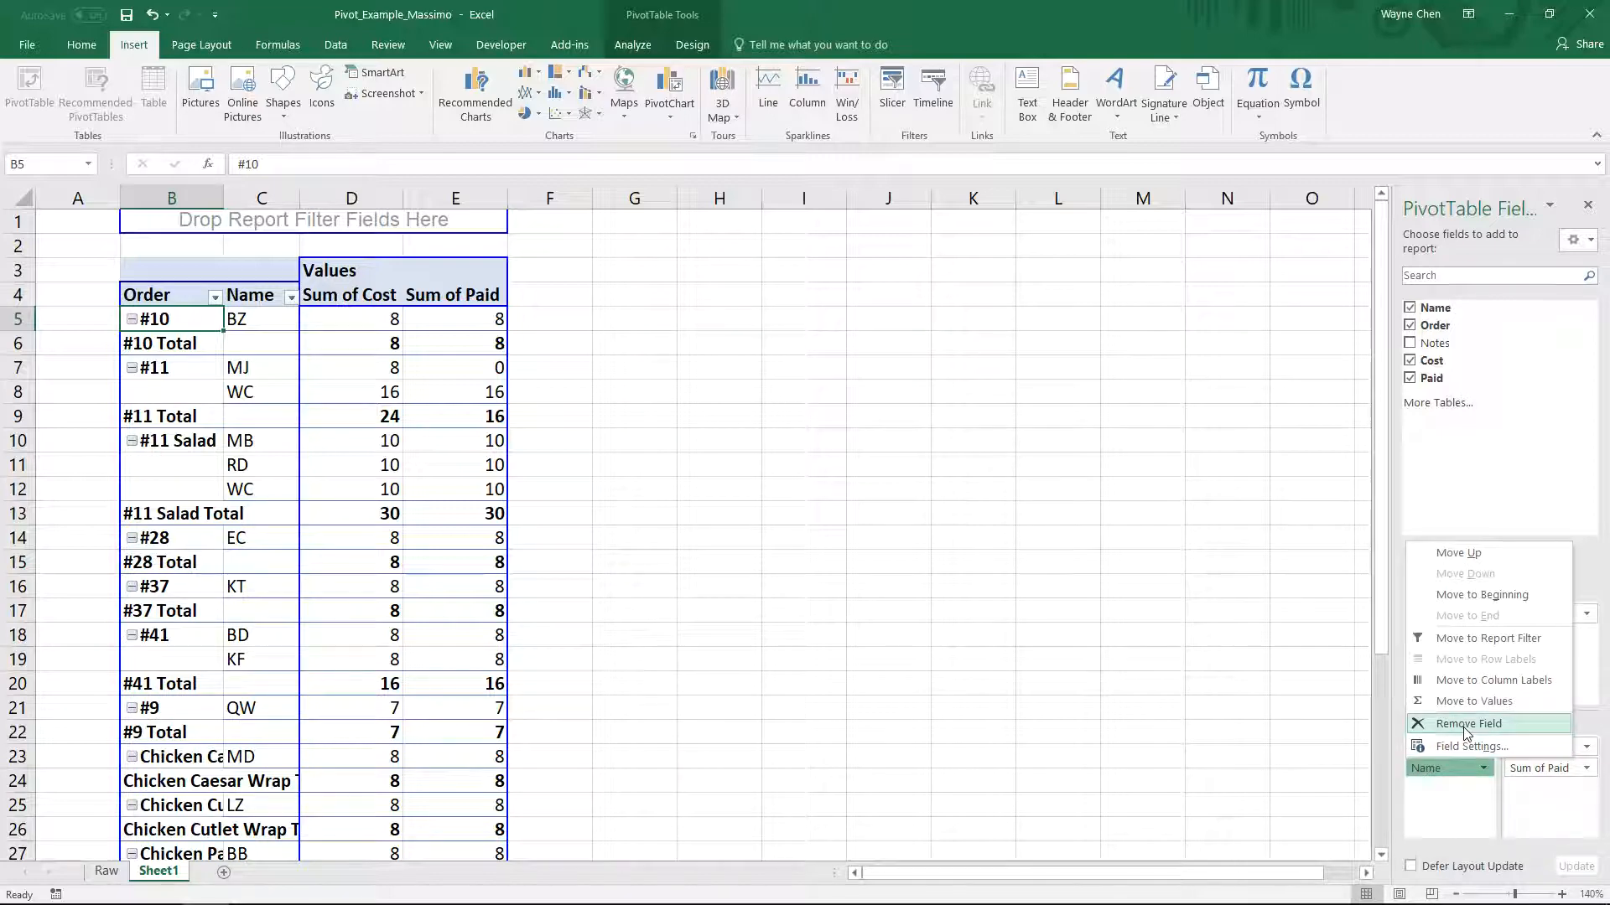
{"action": "left_click", "coordinate": [1465, 726]}
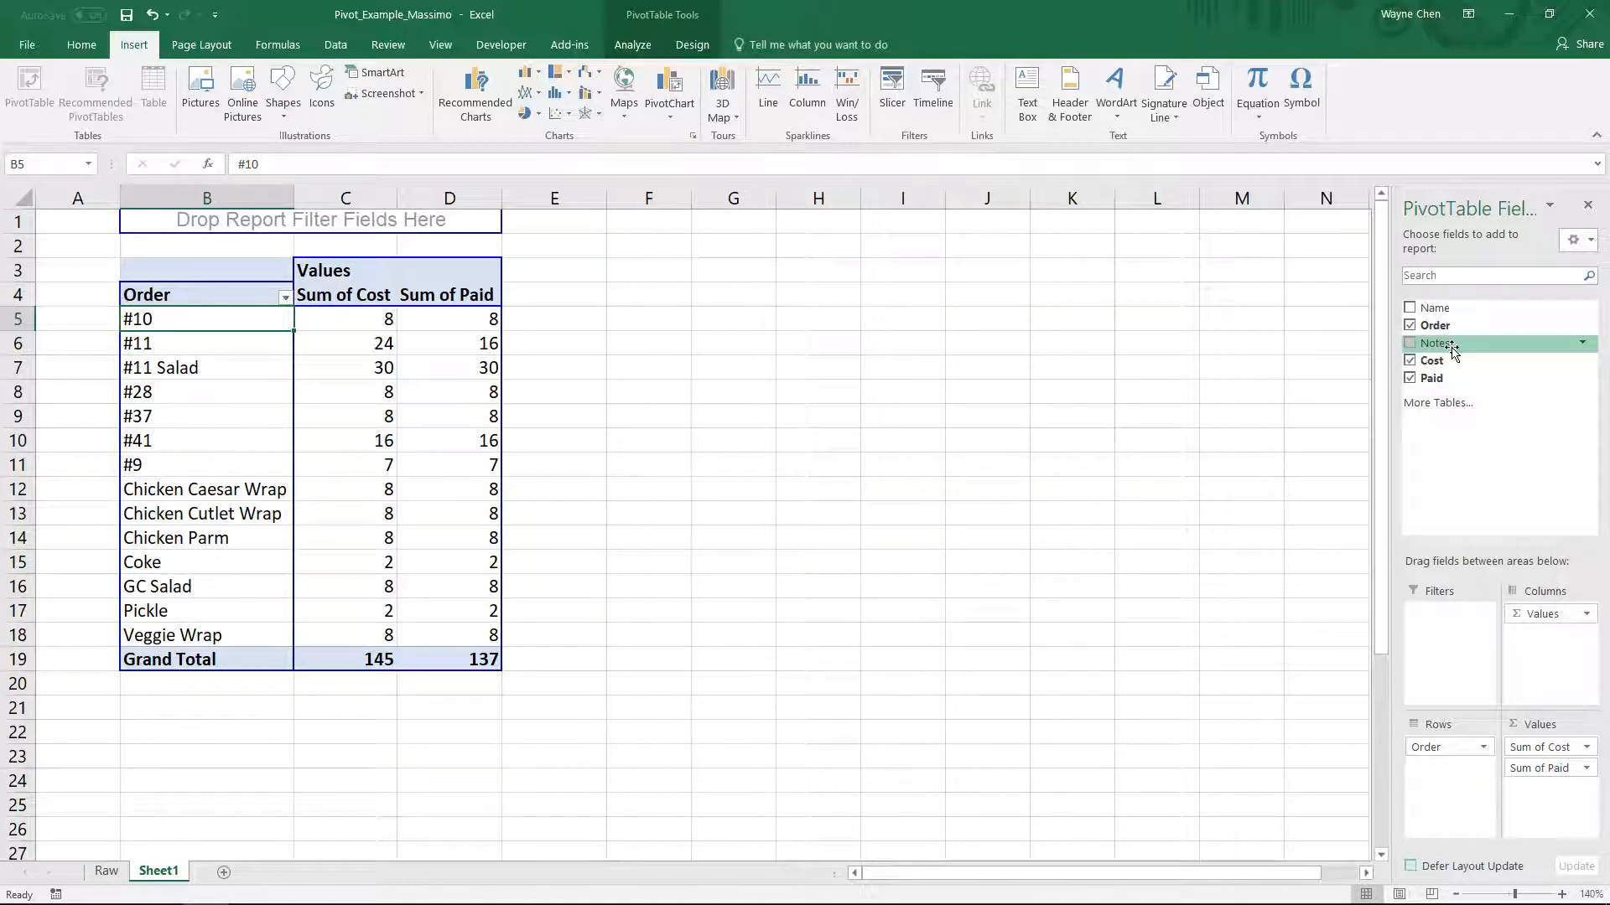
- Add the Notes field below Order in the pivot table's rows and remove it again
{"action": "left_click_drag", "start_coordinate": [1451, 351], "coordinate": [1454, 776]}
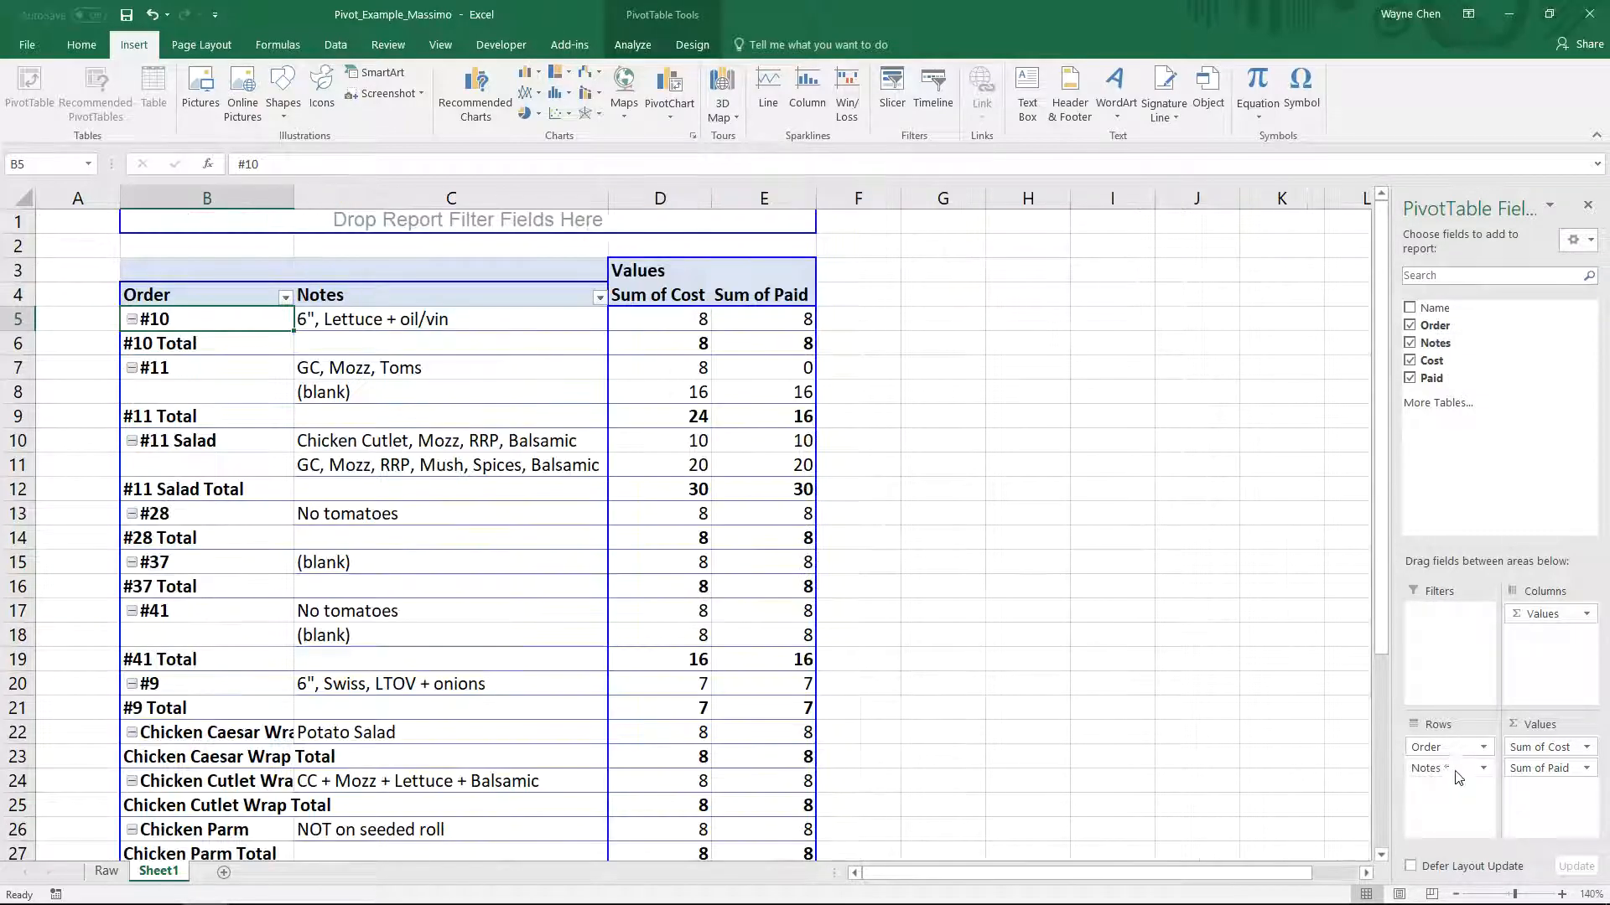
{"action": "left_click", "coordinate": [1444, 769]}
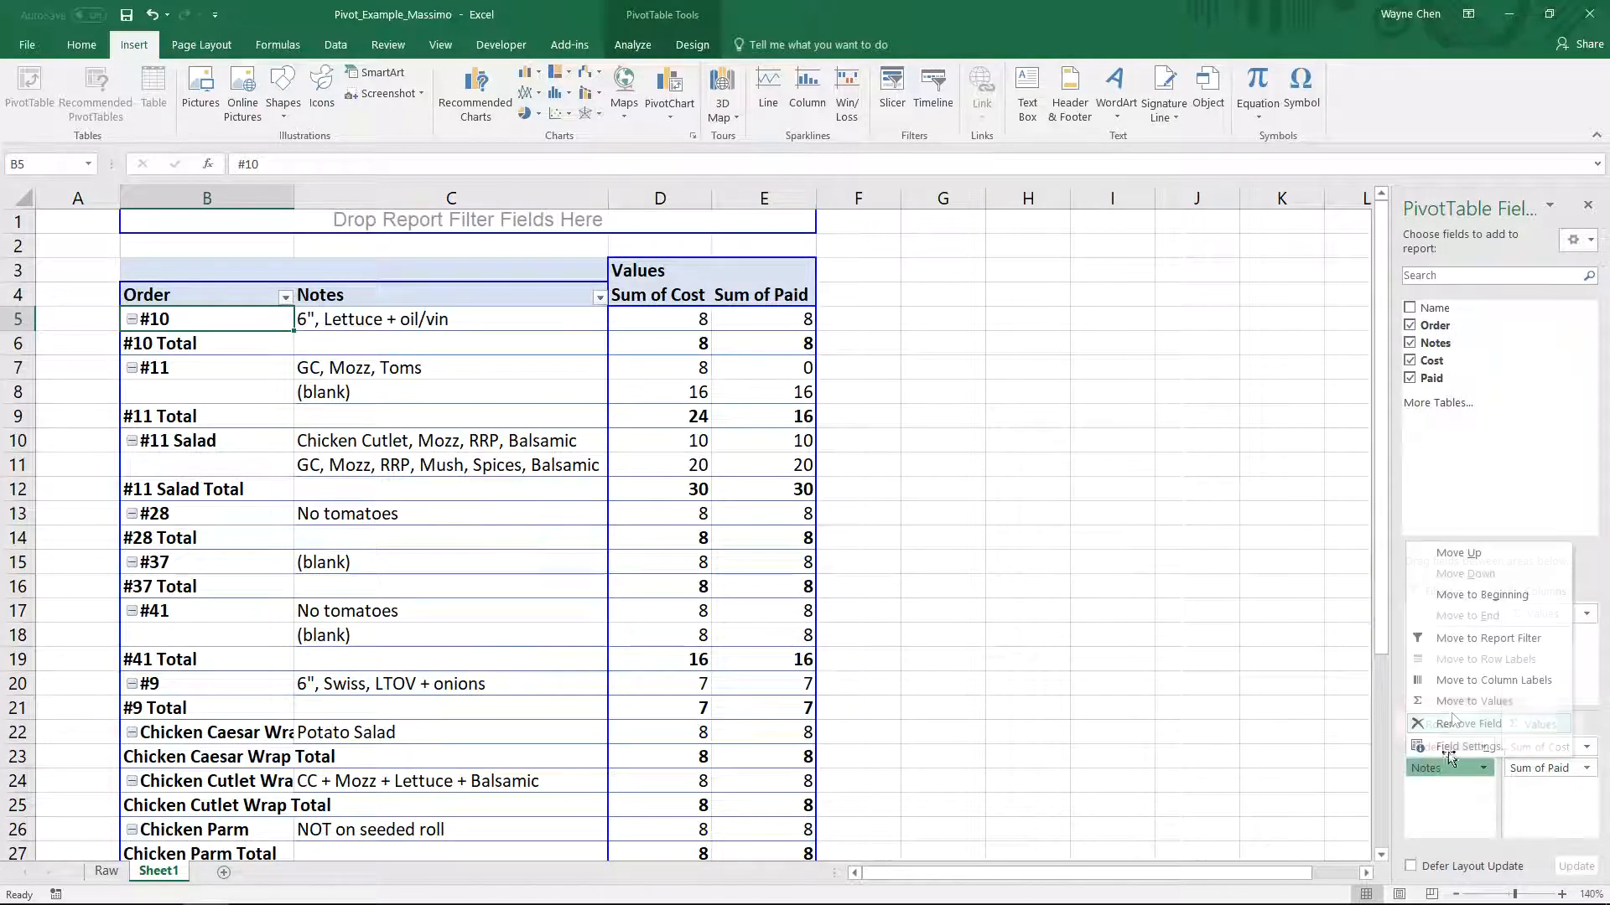
{"action": "left_click", "coordinate": [1509, 723]}
- Add Notes as a row field after Order in the pivot table and turn off the Order subtotals
{"action": "left_click_drag", "start_coordinate": [1432, 339], "coordinate": [279, 362]}
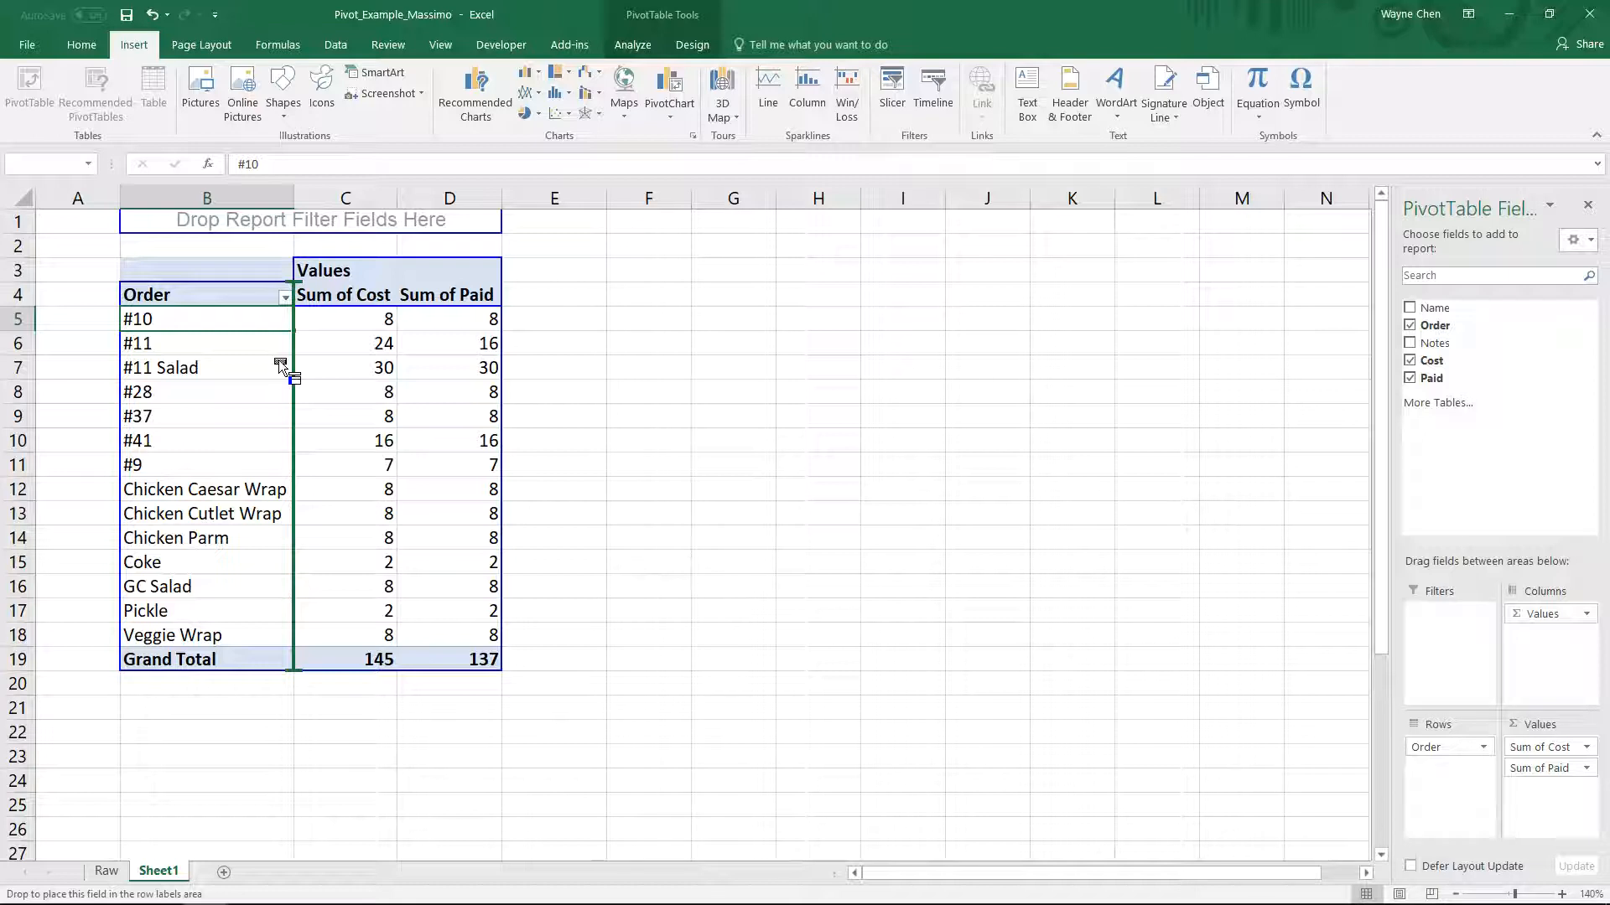
{"action": "left_click_drag", "start_coordinate": [278, 359], "coordinate": [278, 360]}
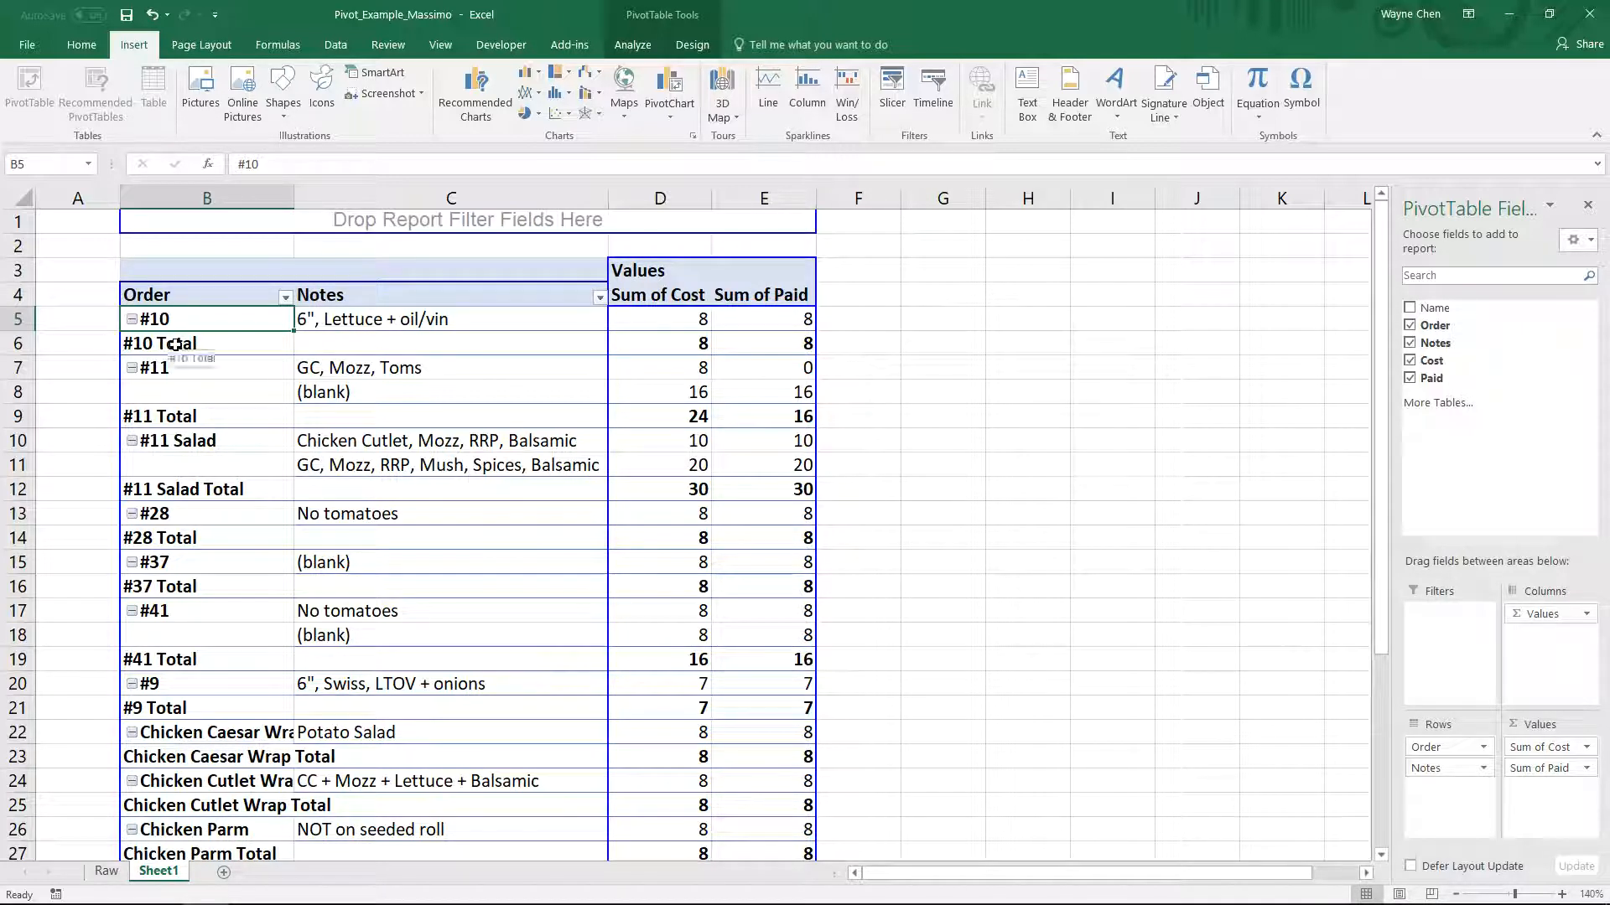
{"action": "left_click", "coordinate": [147, 344]}
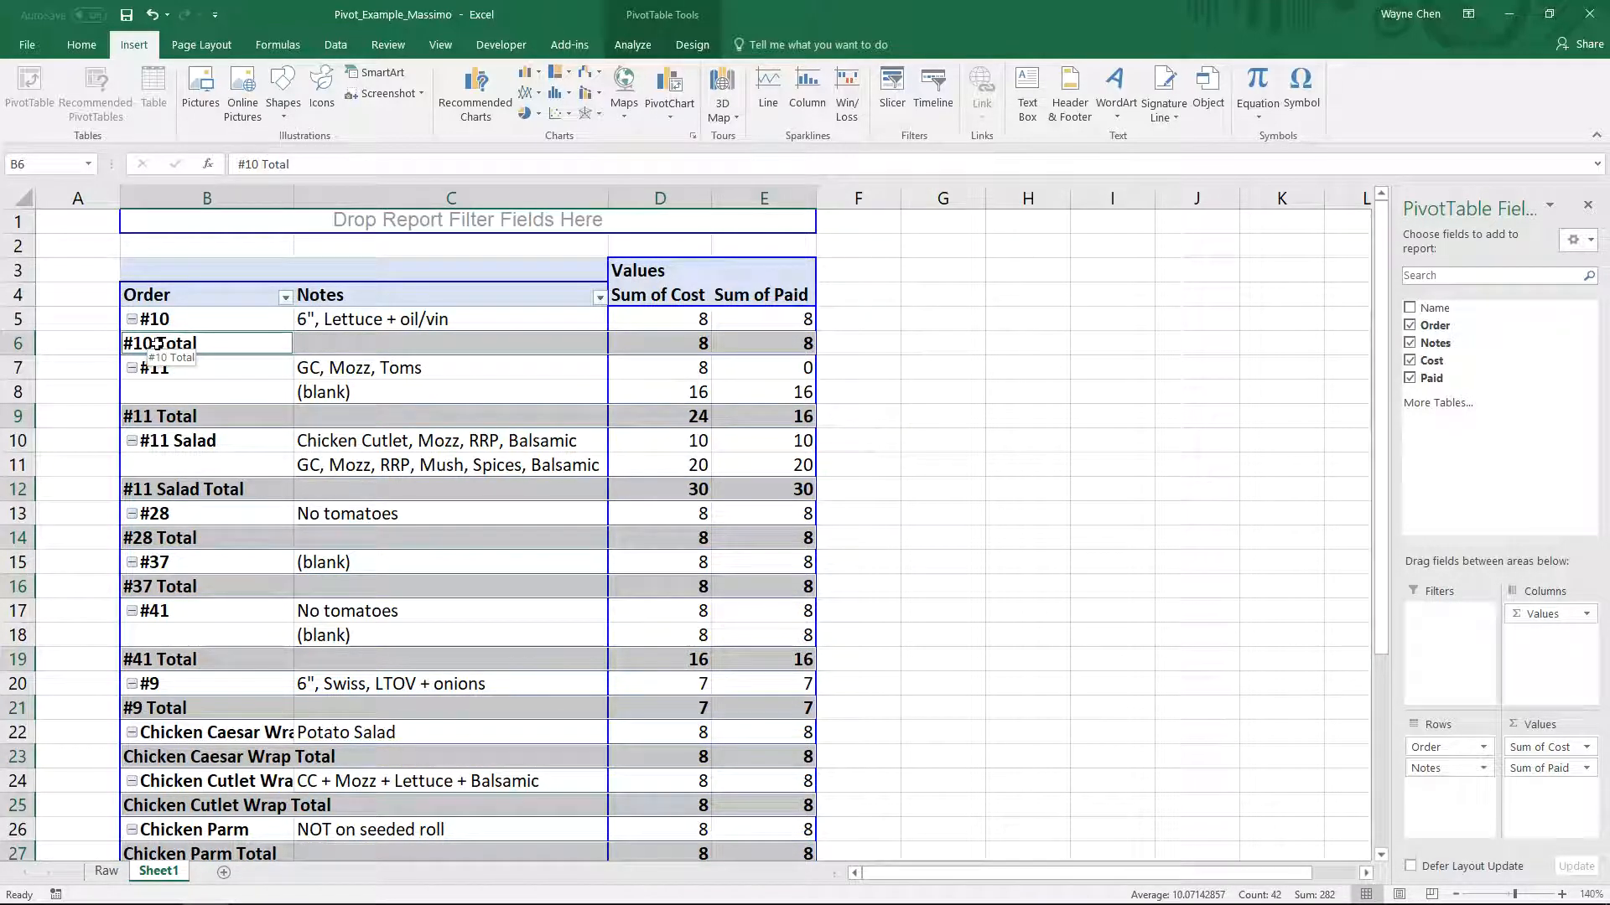
{"action": "right_click", "coordinate": [158, 343]}
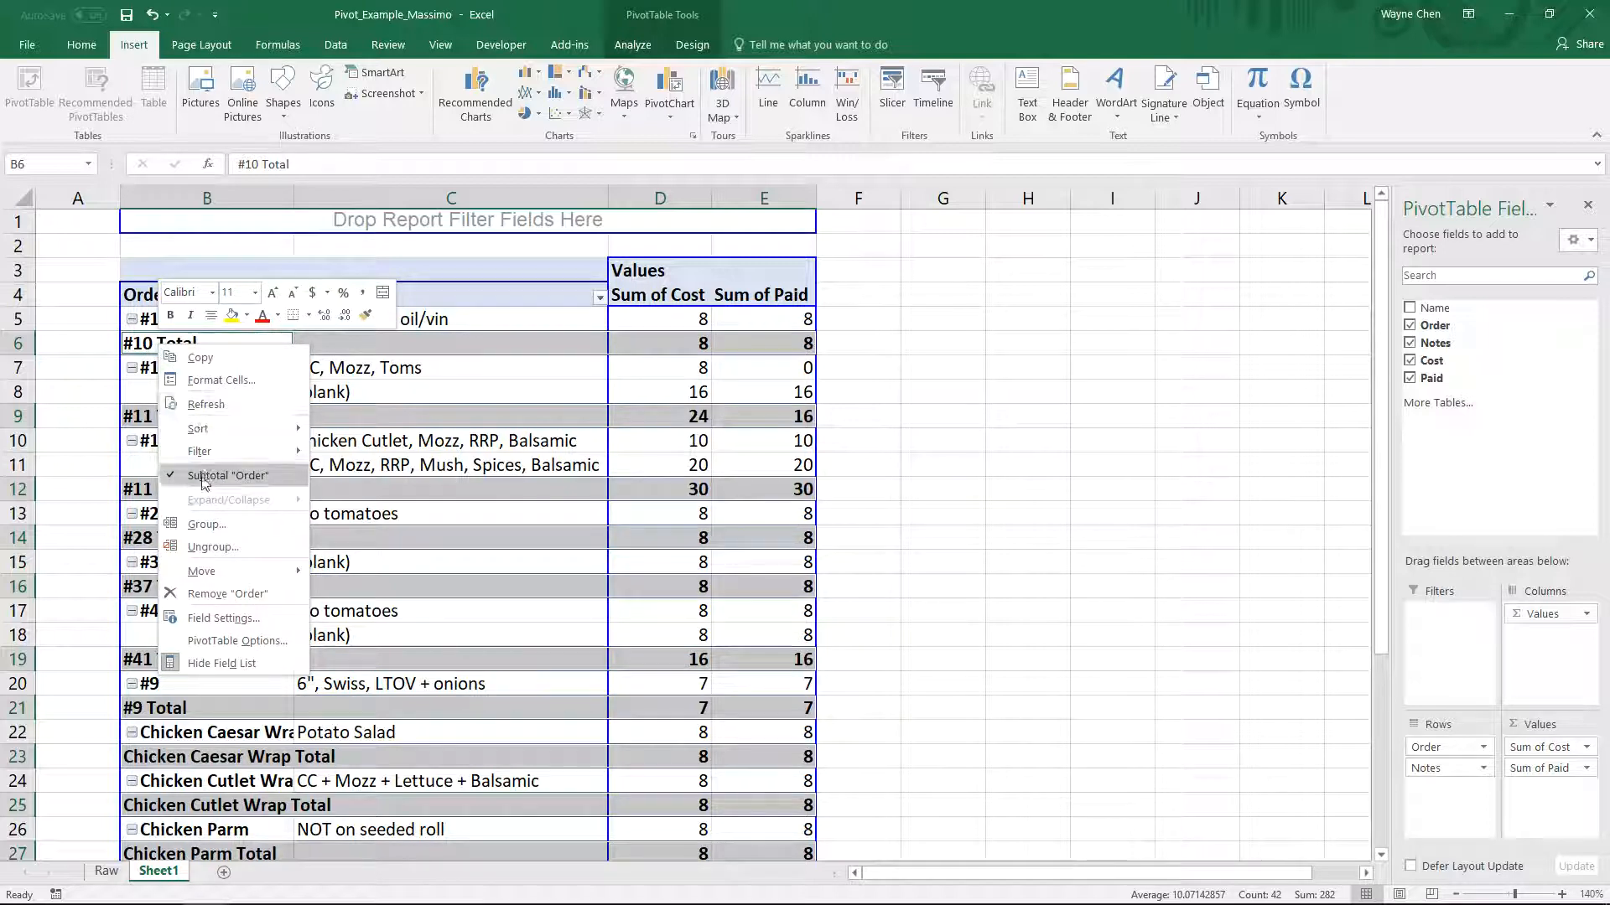
{"action": "left_click", "coordinate": [245, 476]}
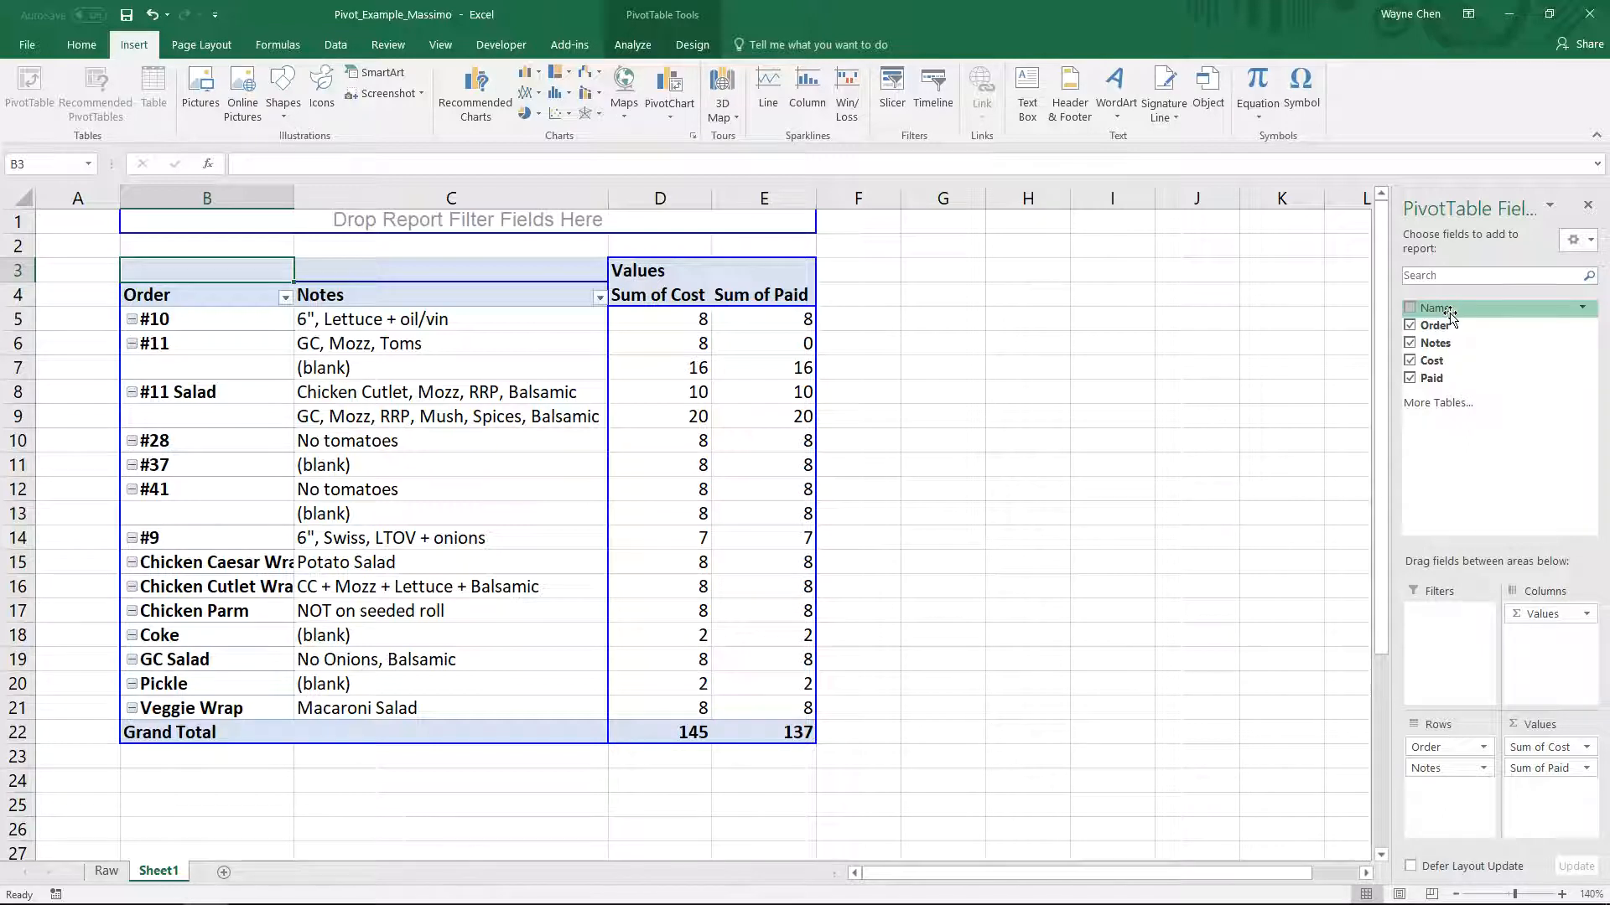
- Add Name as a row field after Notes in the pivot table and turn off the Notes subtotals
{"action": "left_click_drag", "start_coordinate": [1450, 314], "coordinate": [585, 399]}
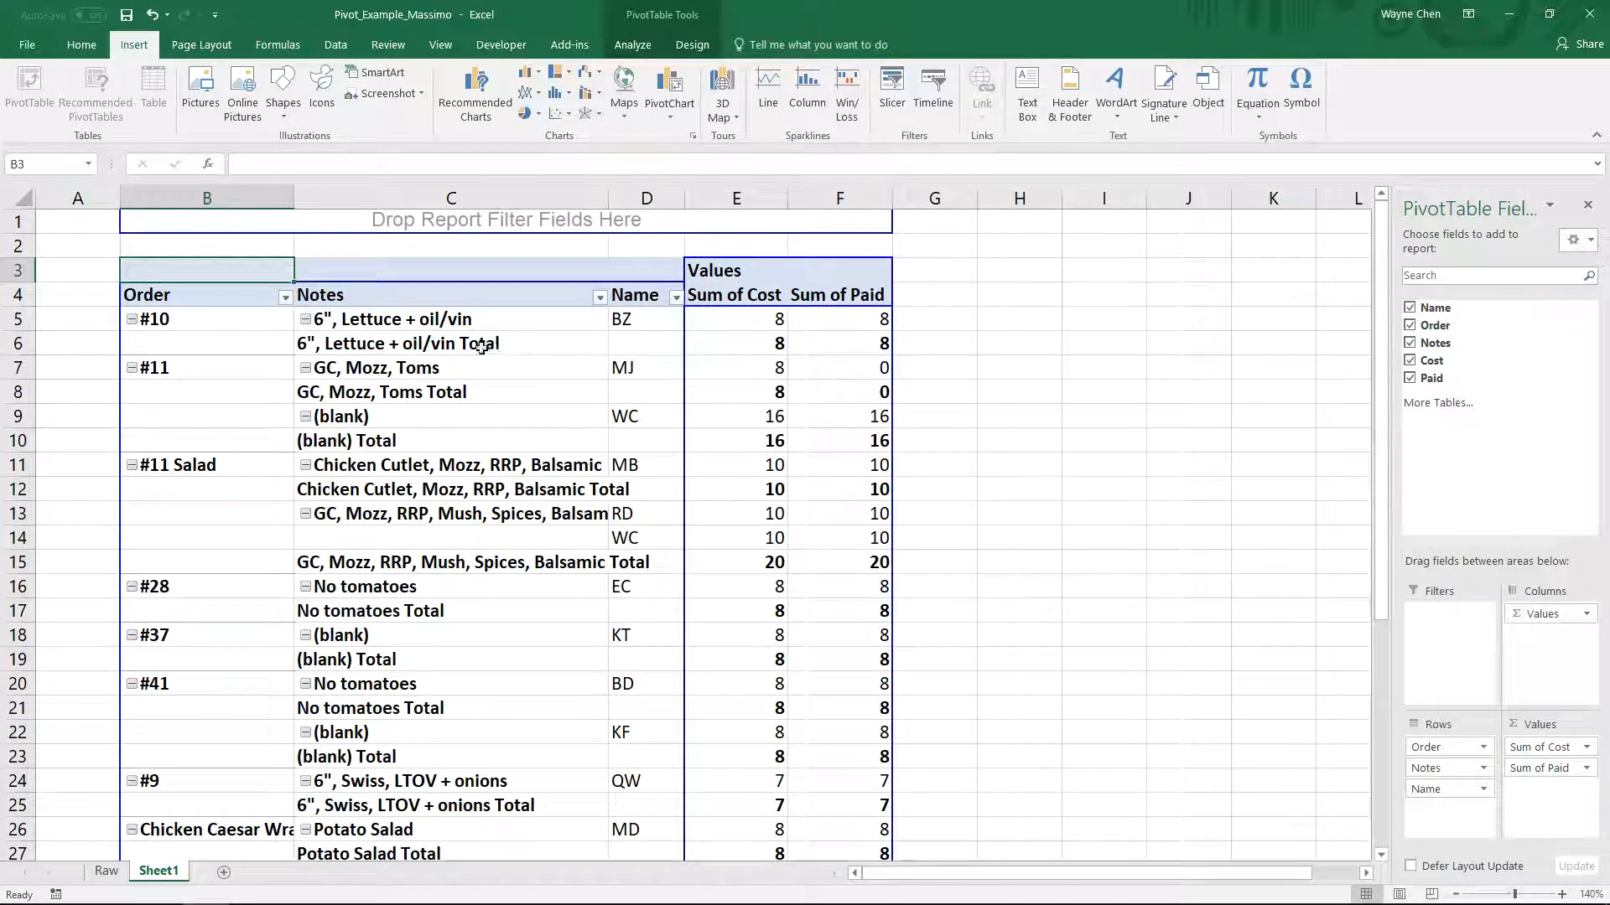
{"action": "right_click", "coordinate": [435, 348]}
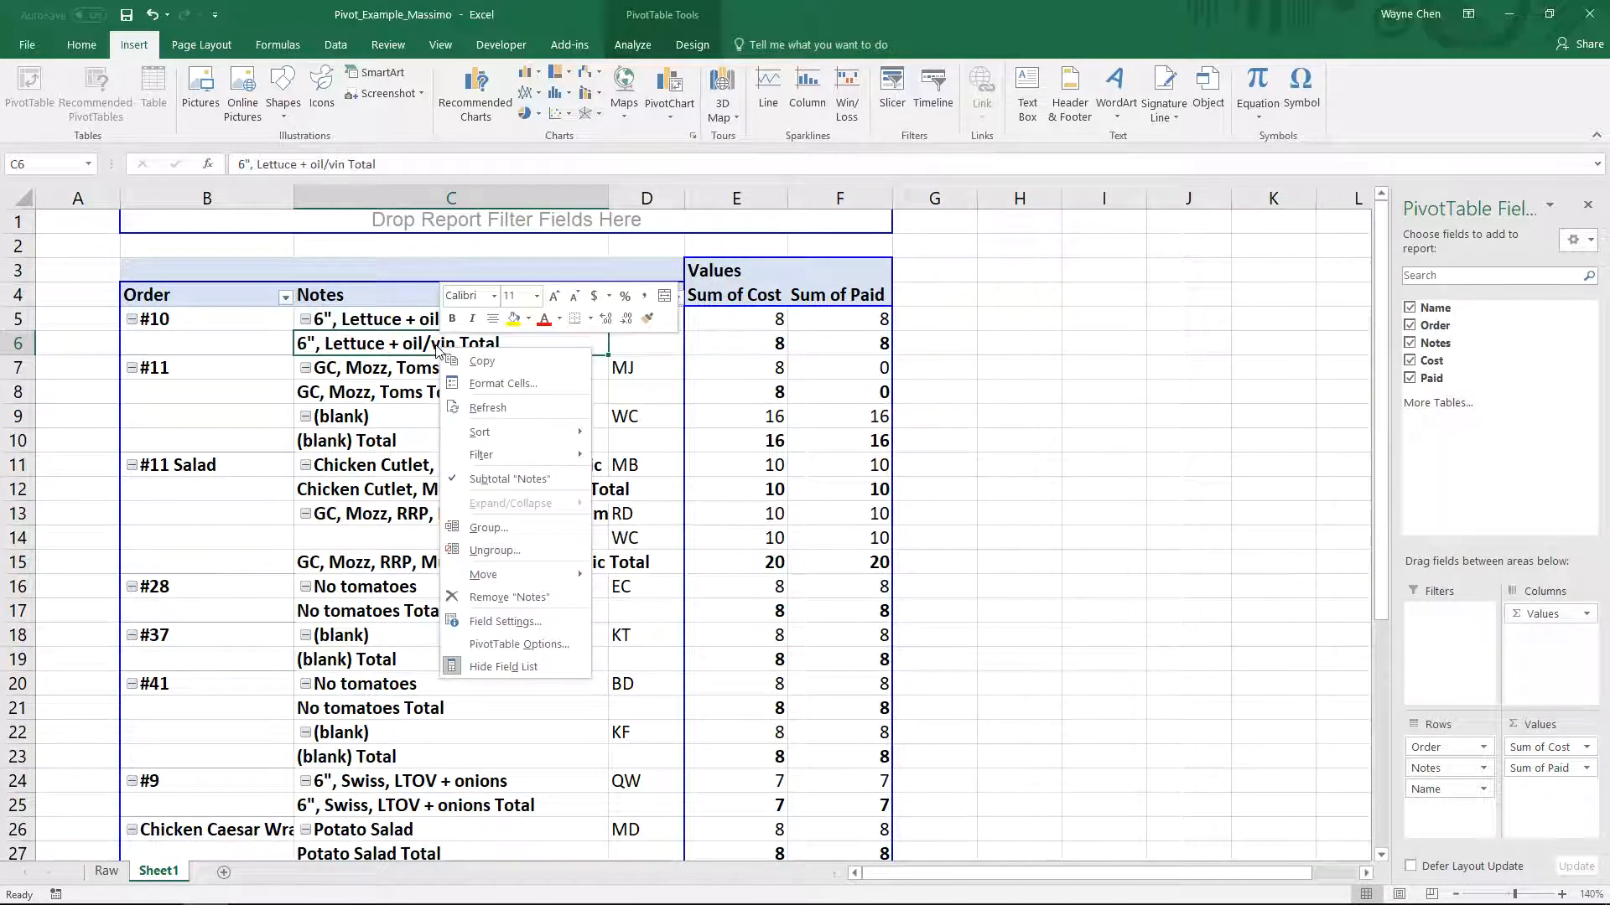
{"action": "left_click", "coordinate": [494, 480]}
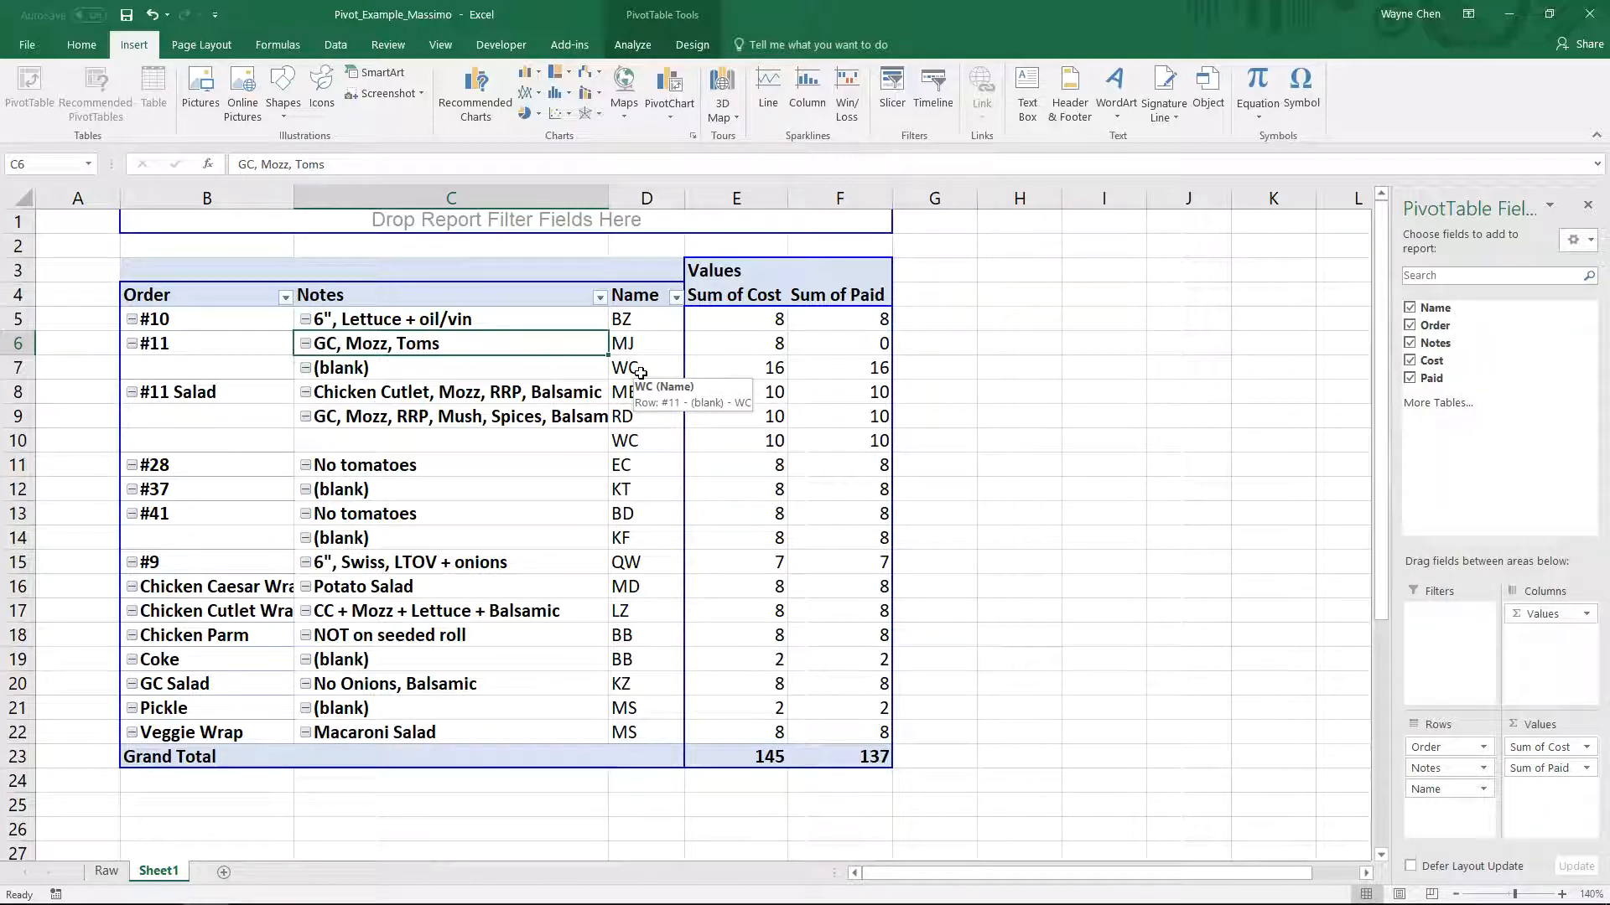
- Compare the two #11 orders in rows 19 and 20 of the Raw sheet with their combined cost in the Sheet1 pivot table
{"action": "left_click", "coordinate": [106, 872]}
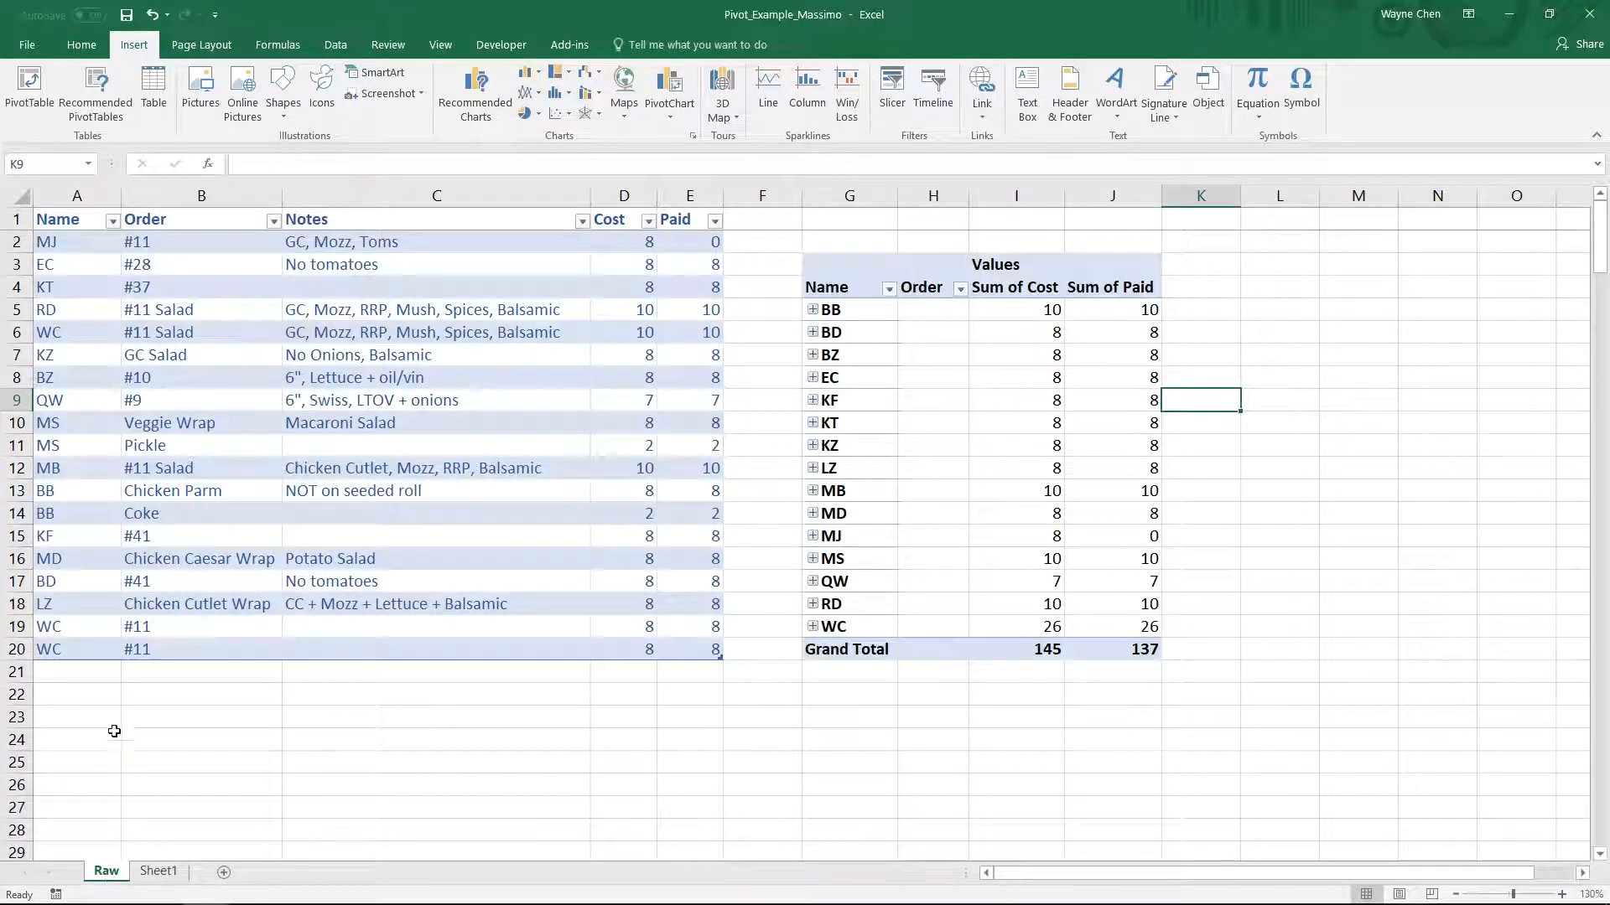
{"action": "left_click_drag", "start_coordinate": [81, 637], "coordinate": [197, 652]}
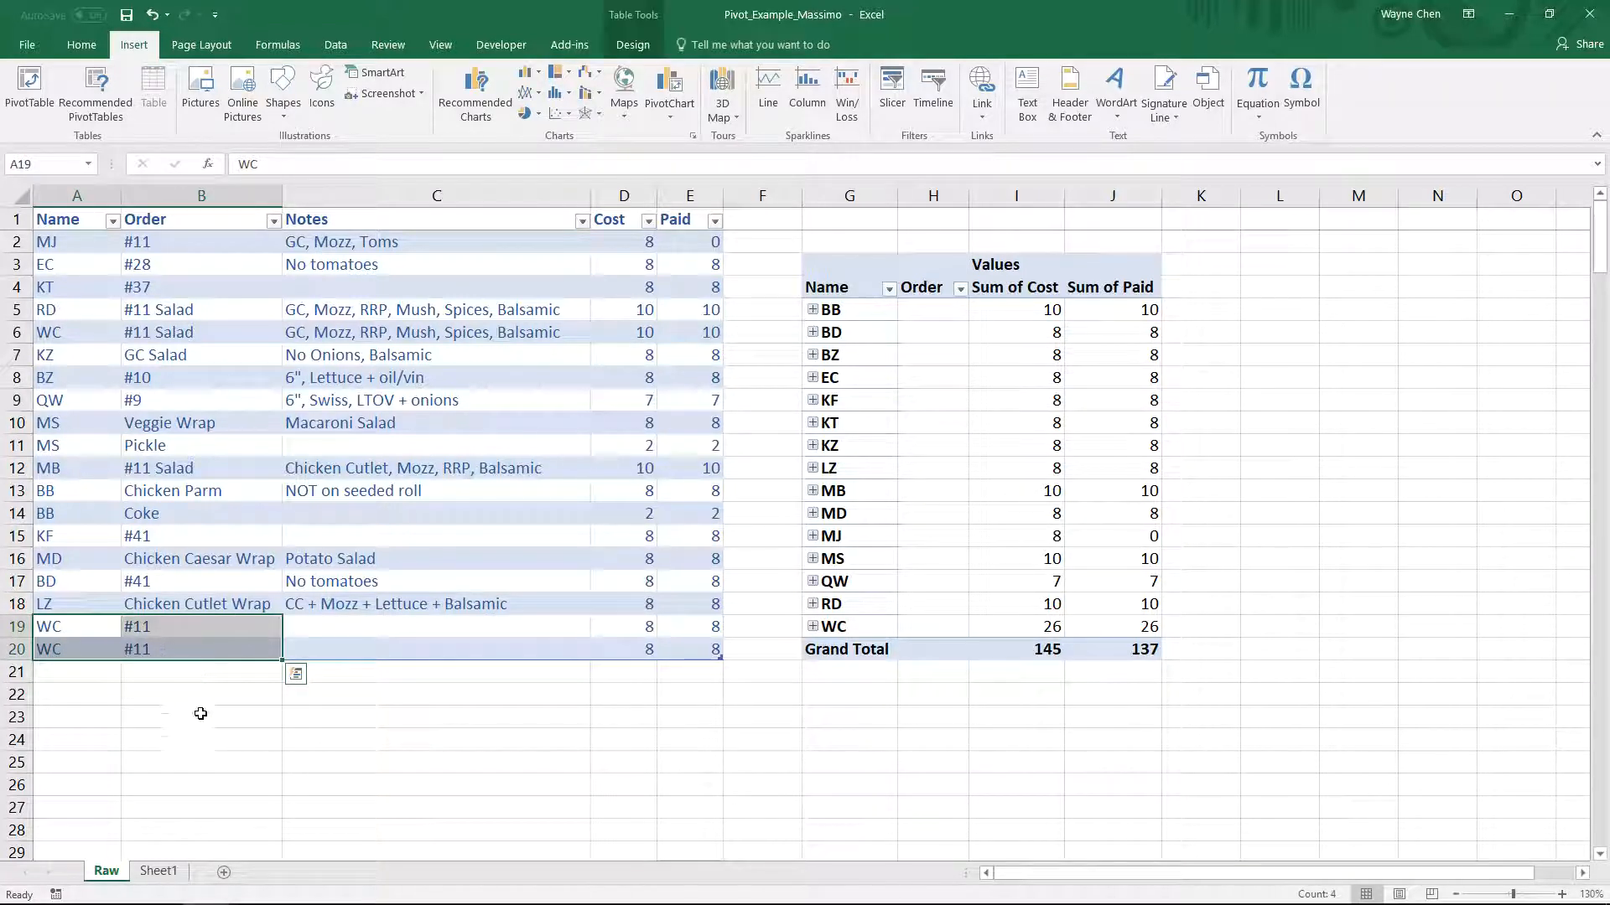
{"action": "left_click", "coordinate": [159, 871]}
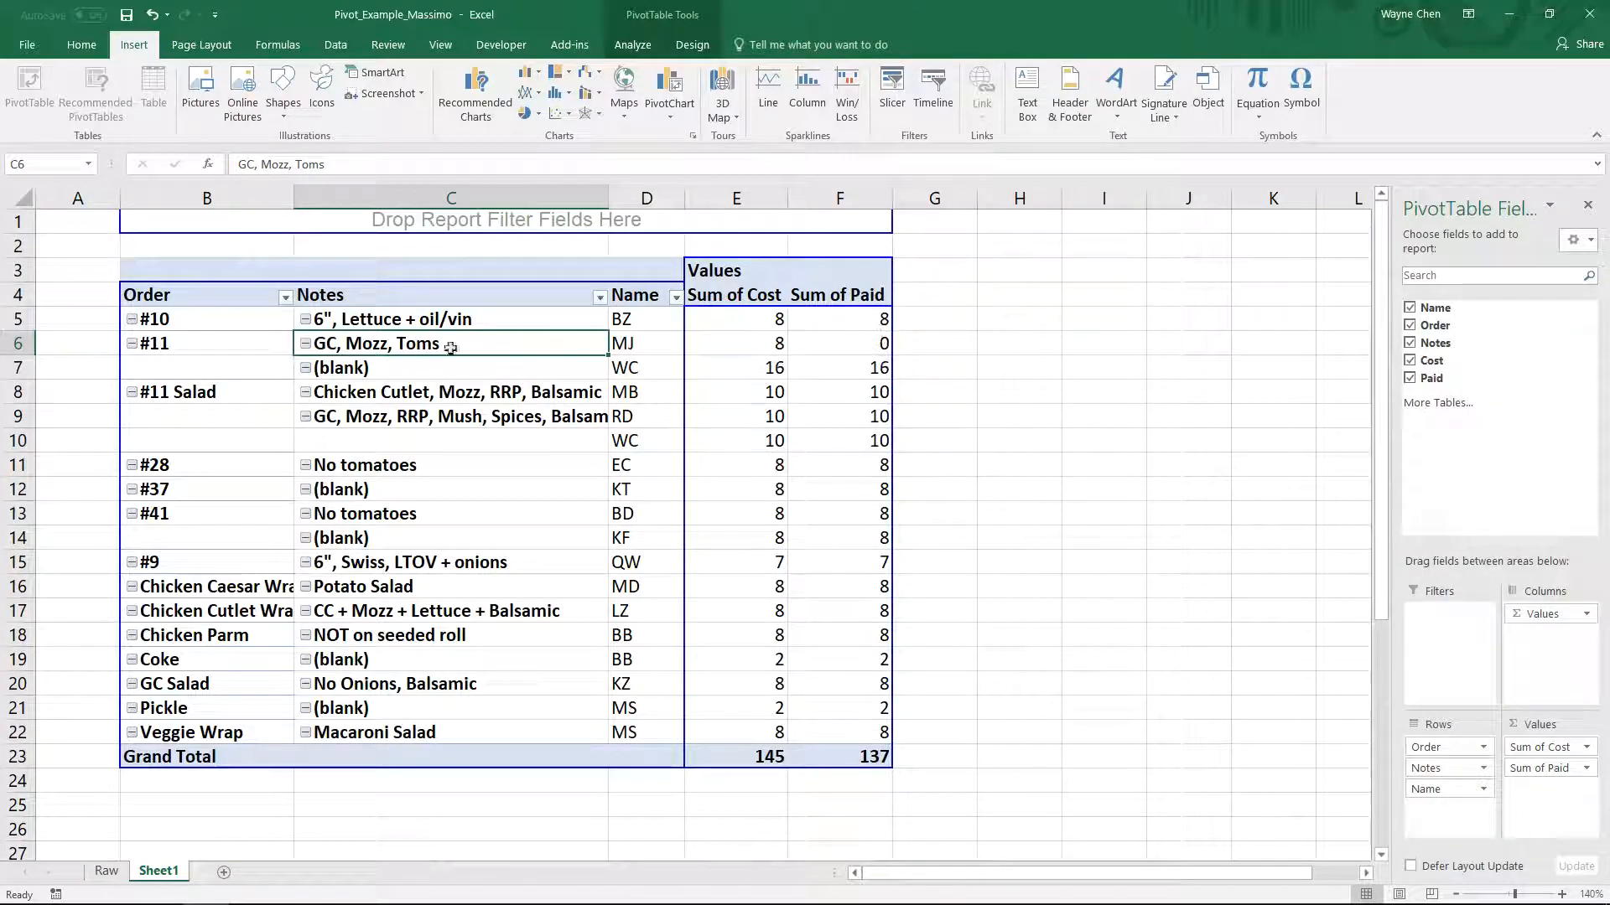
{"action": "left_click", "coordinate": [764, 367]}
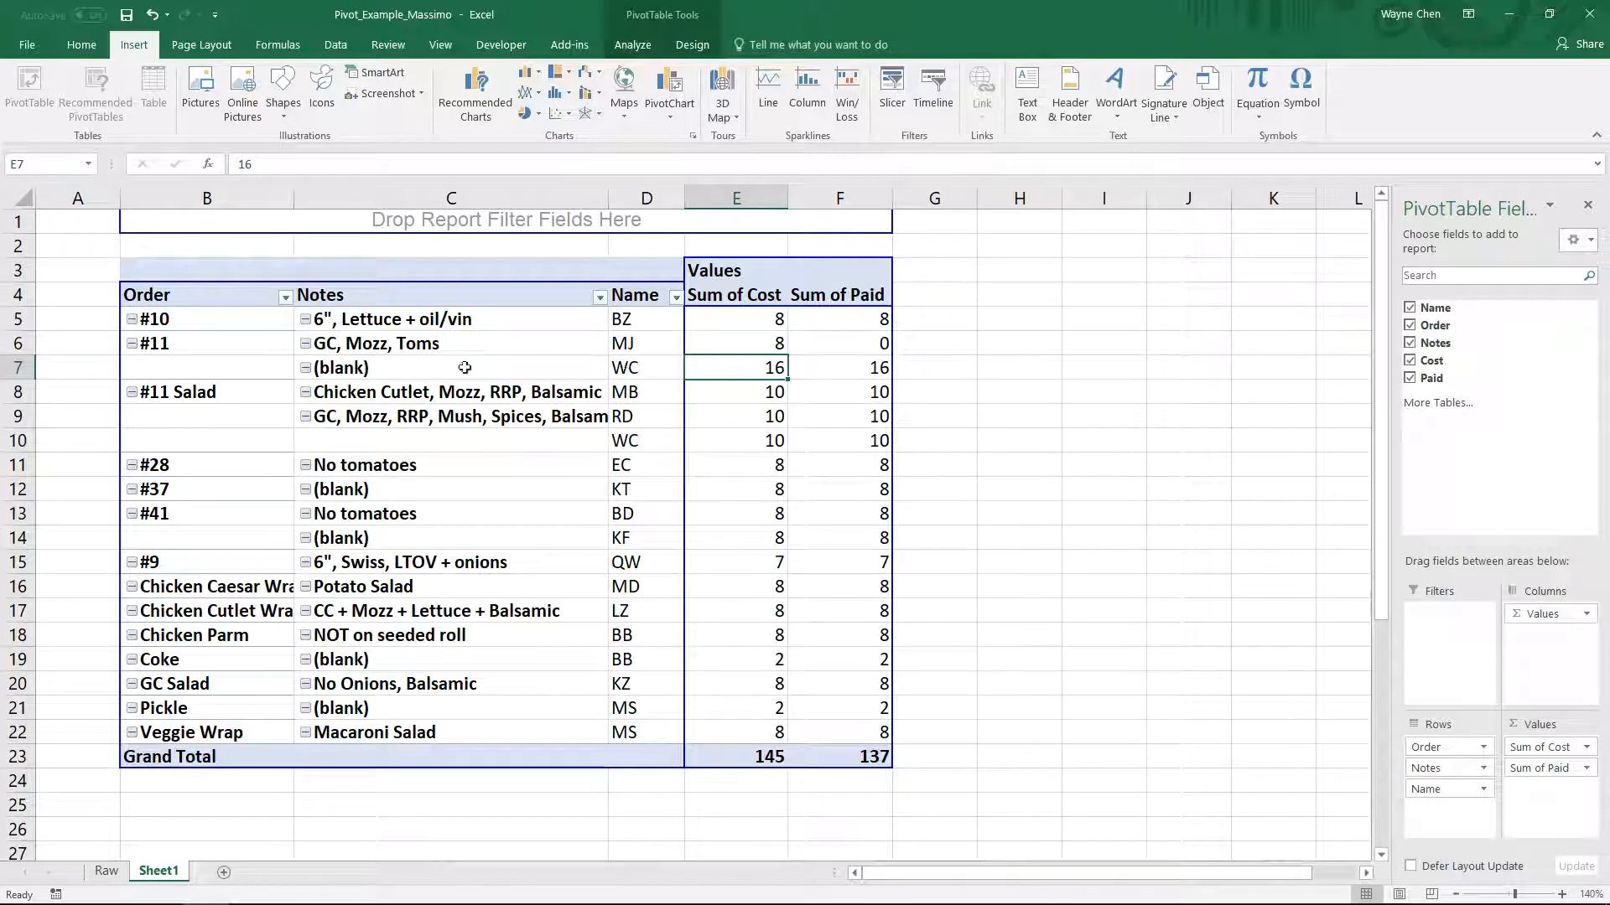
- Collapse the entire Order field in the pivot table
{"action": "left_click", "coordinate": [247, 323]}
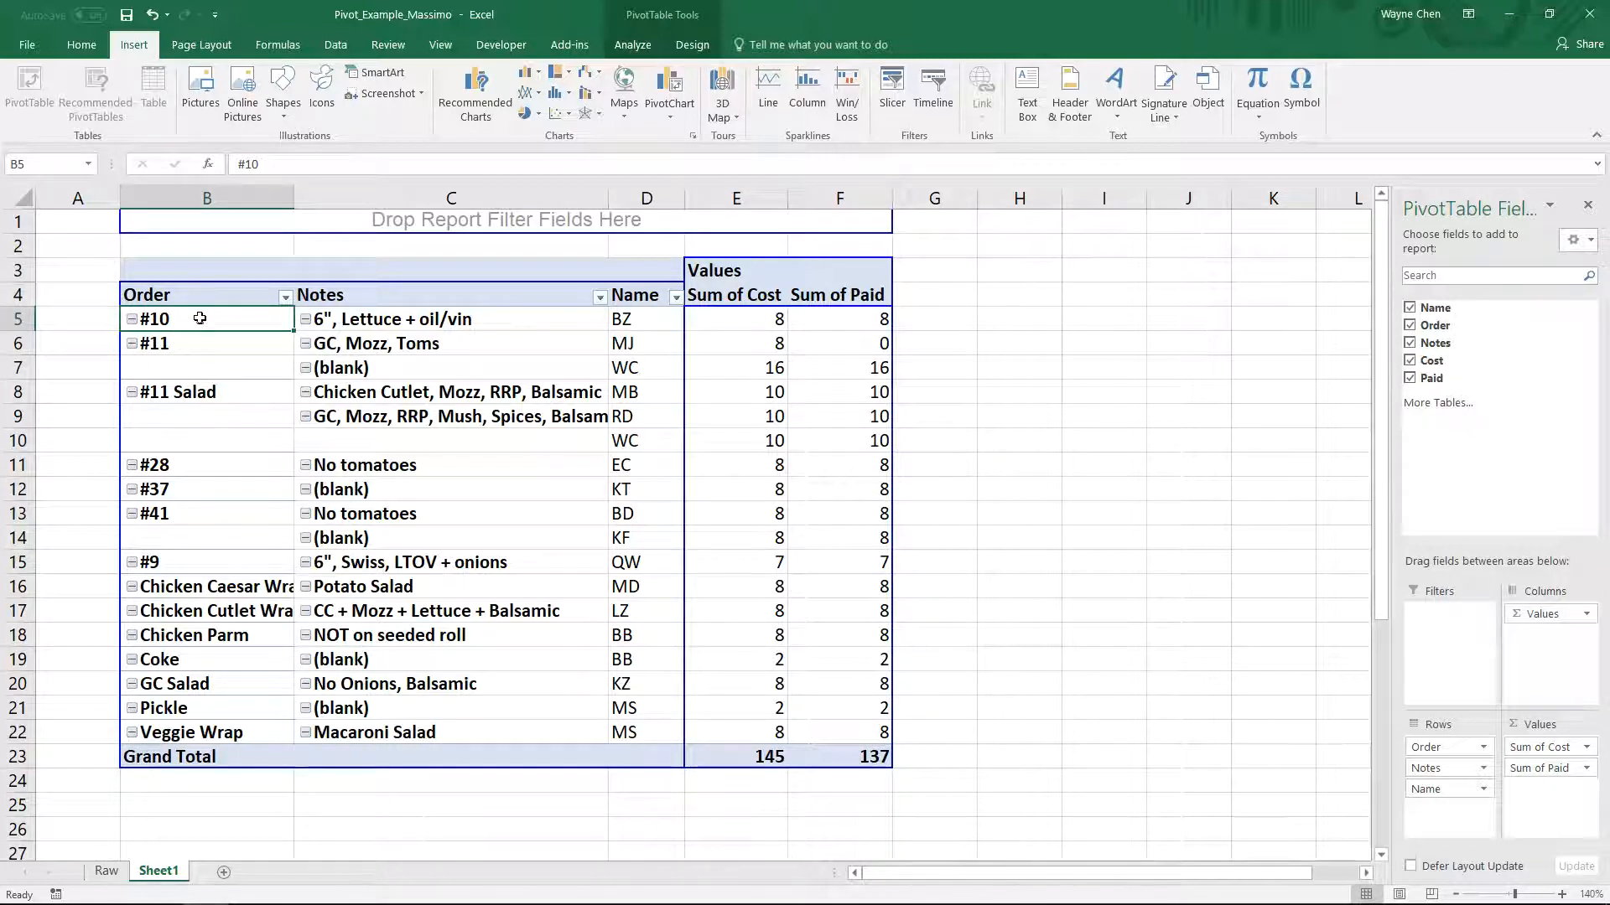
{"action": "right_click", "coordinate": [170, 320]}
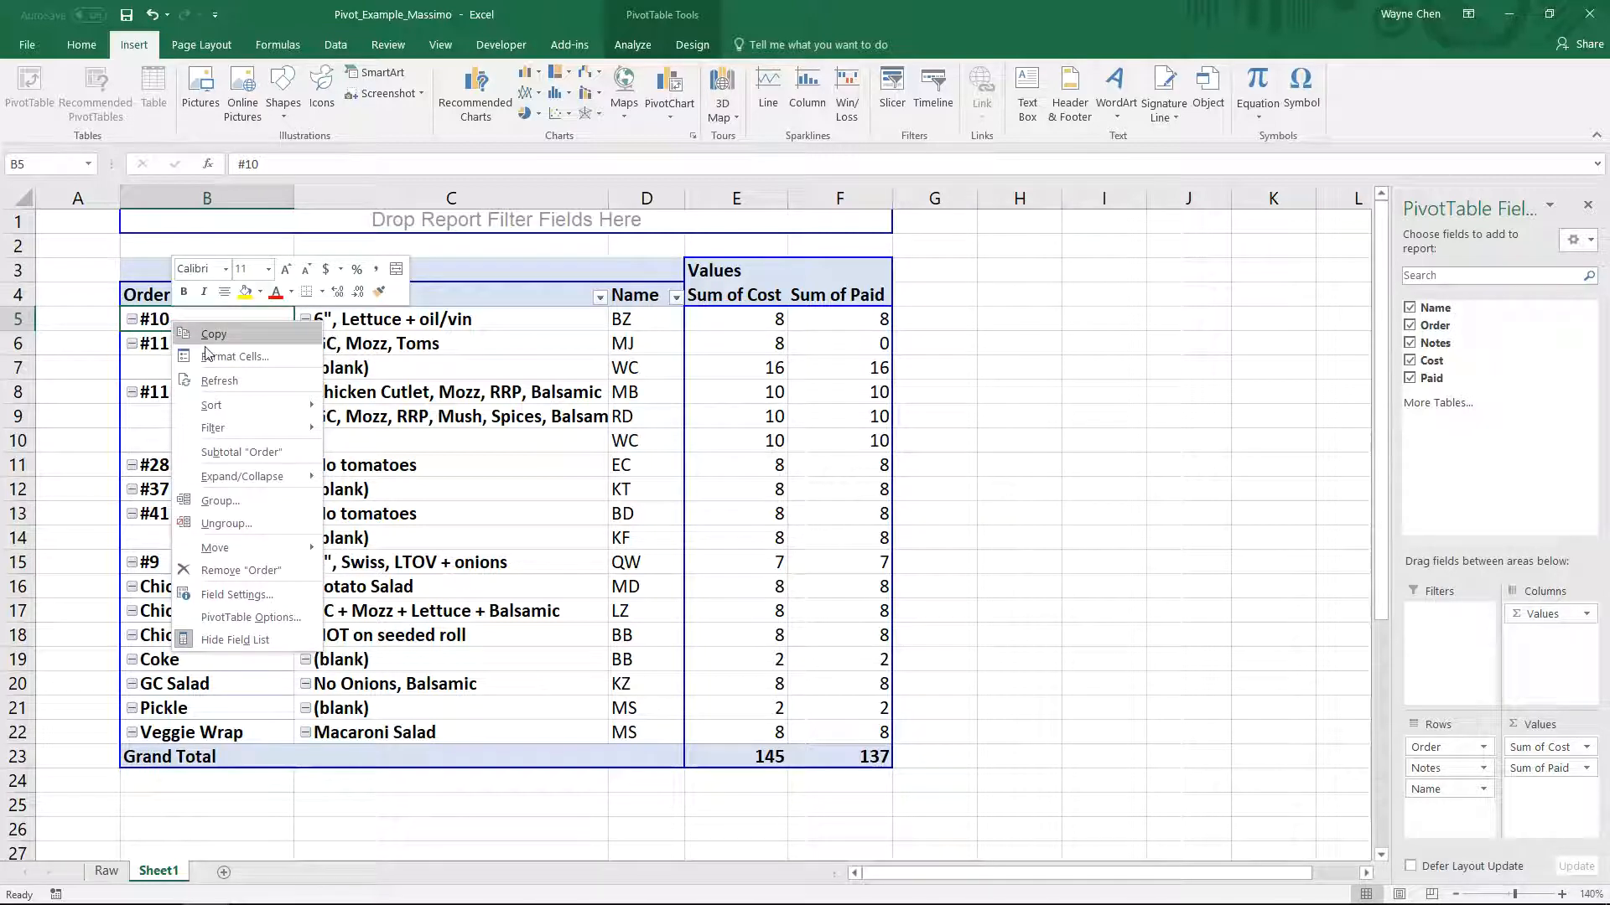
{"action": "mouse_move", "coordinate": [245, 480]}
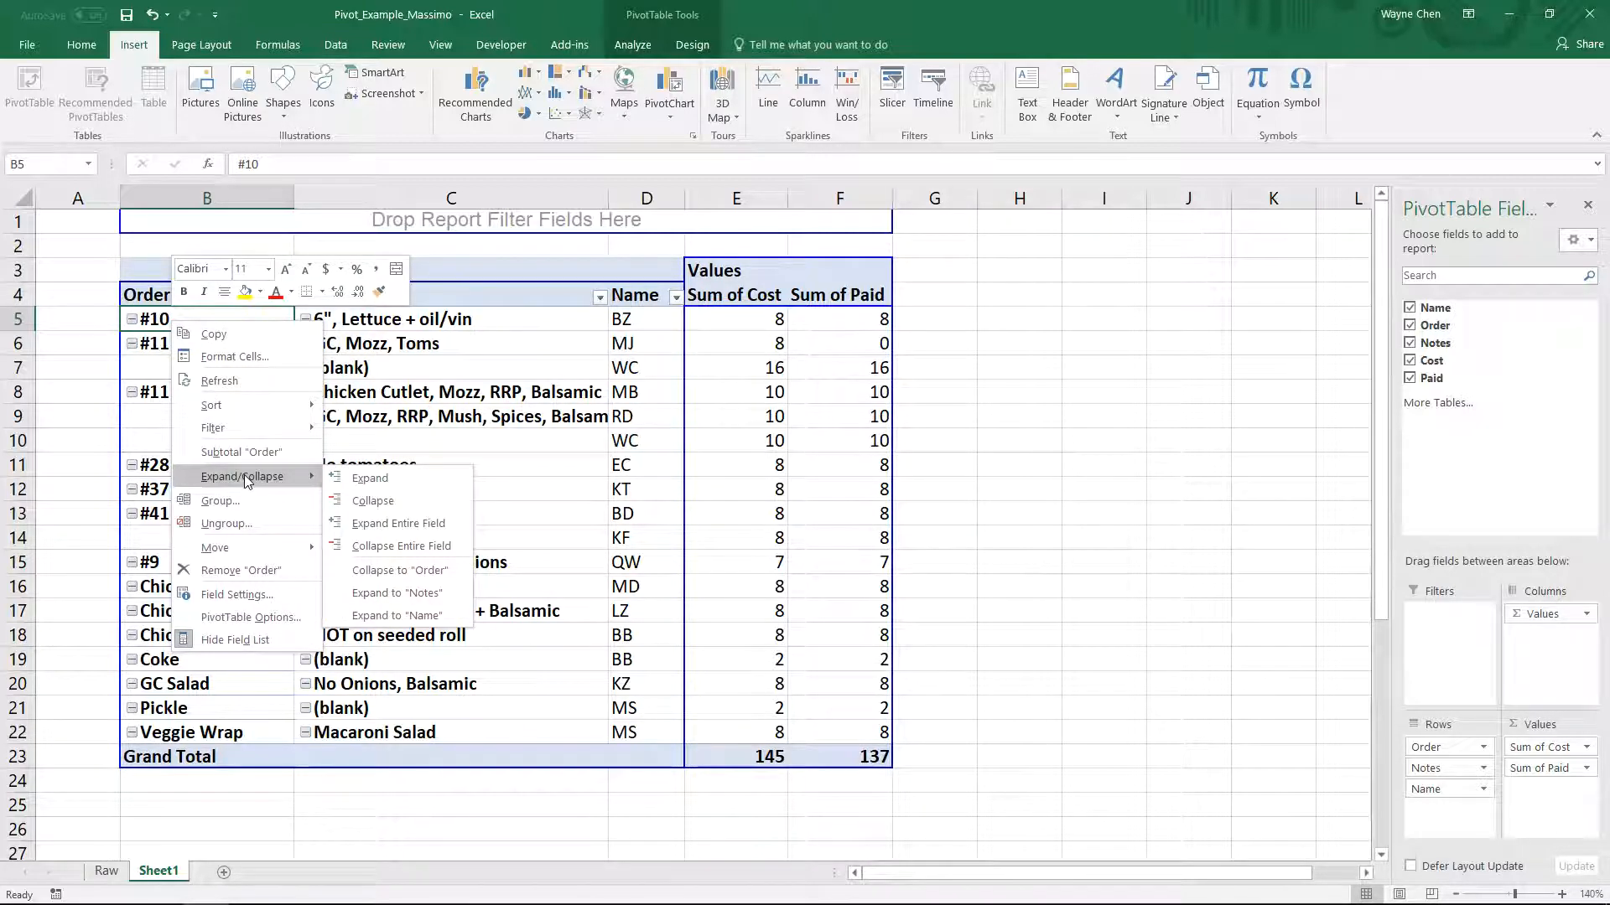
{"action": "left_click", "coordinate": [390, 547]}
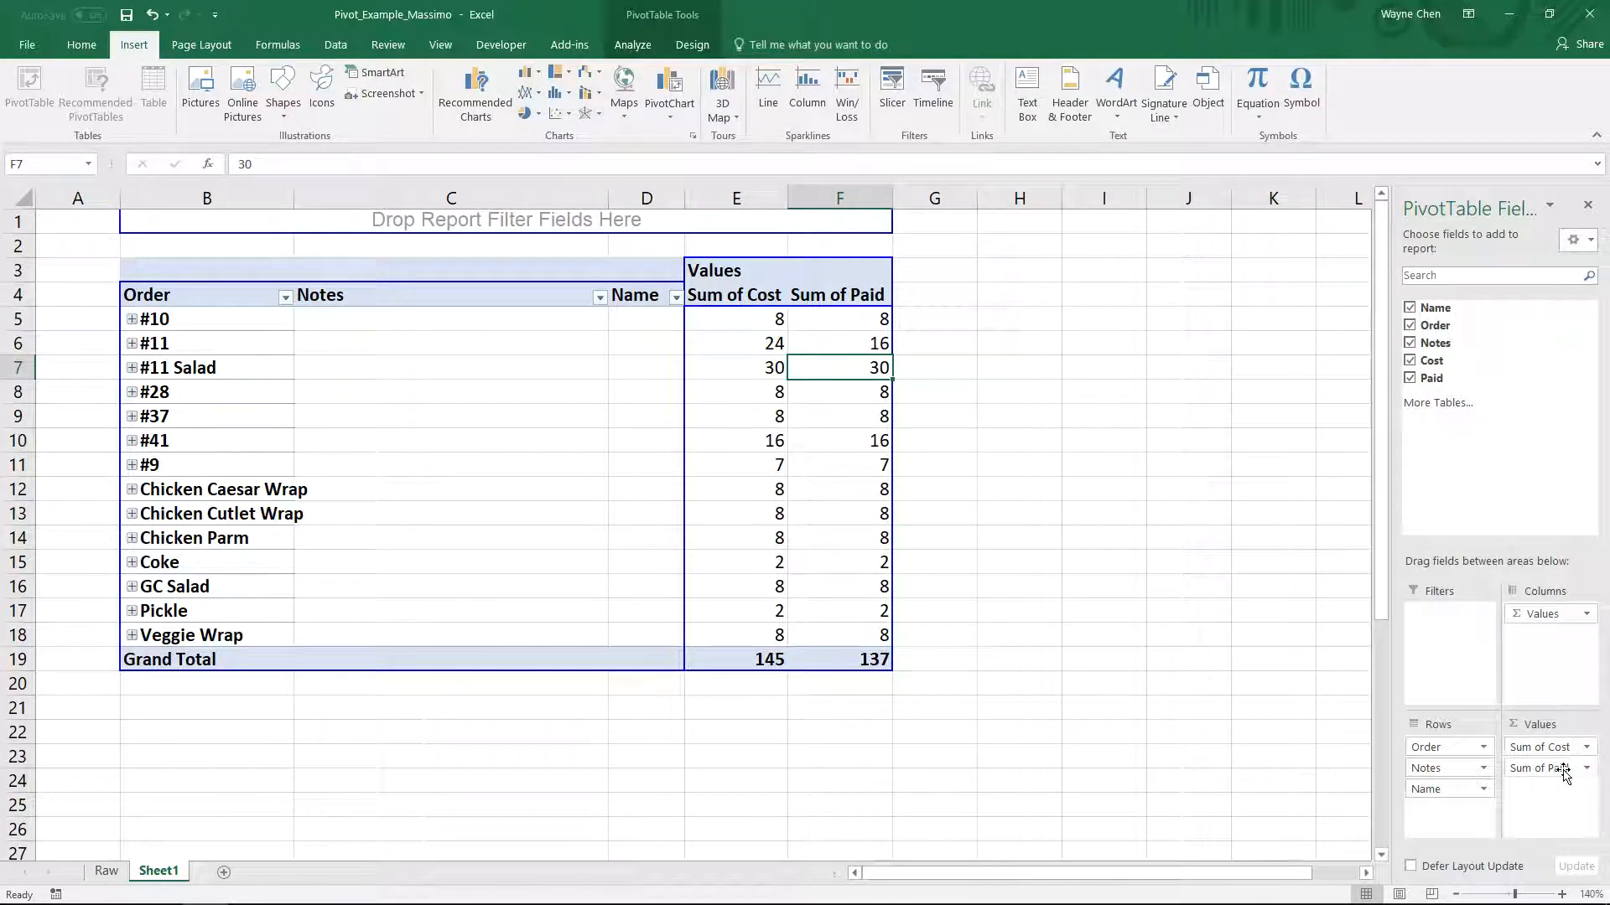
- Change the Paid value field to summarize by Count instead of Sum
{"action": "left_click", "coordinate": [1564, 769]}
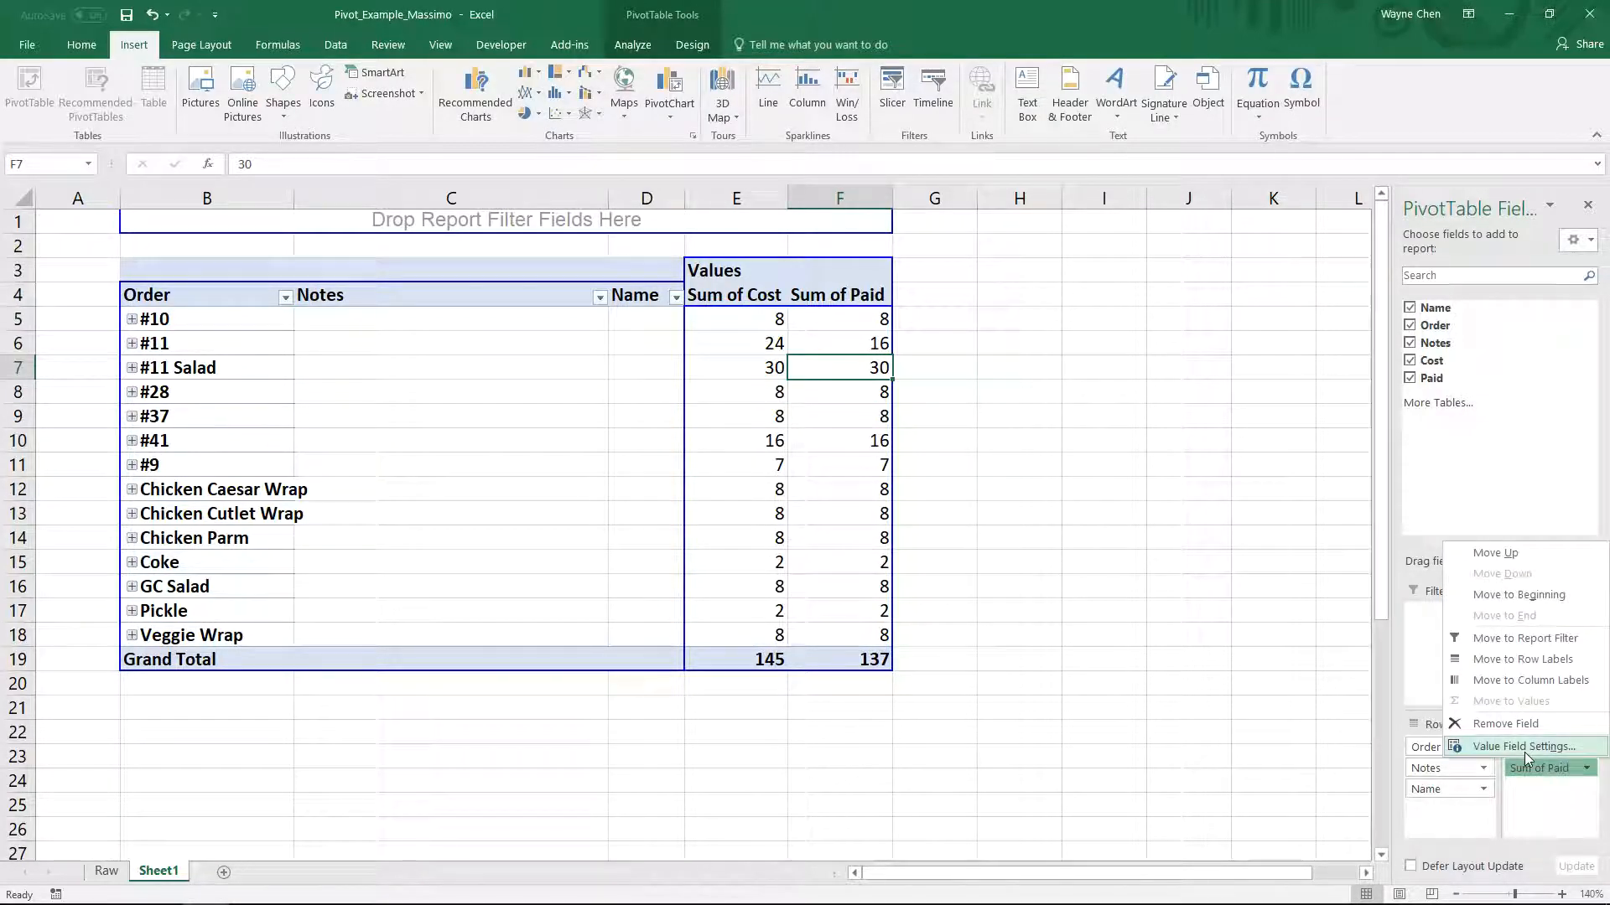
{"action": "left_click", "coordinate": [1524, 747]}
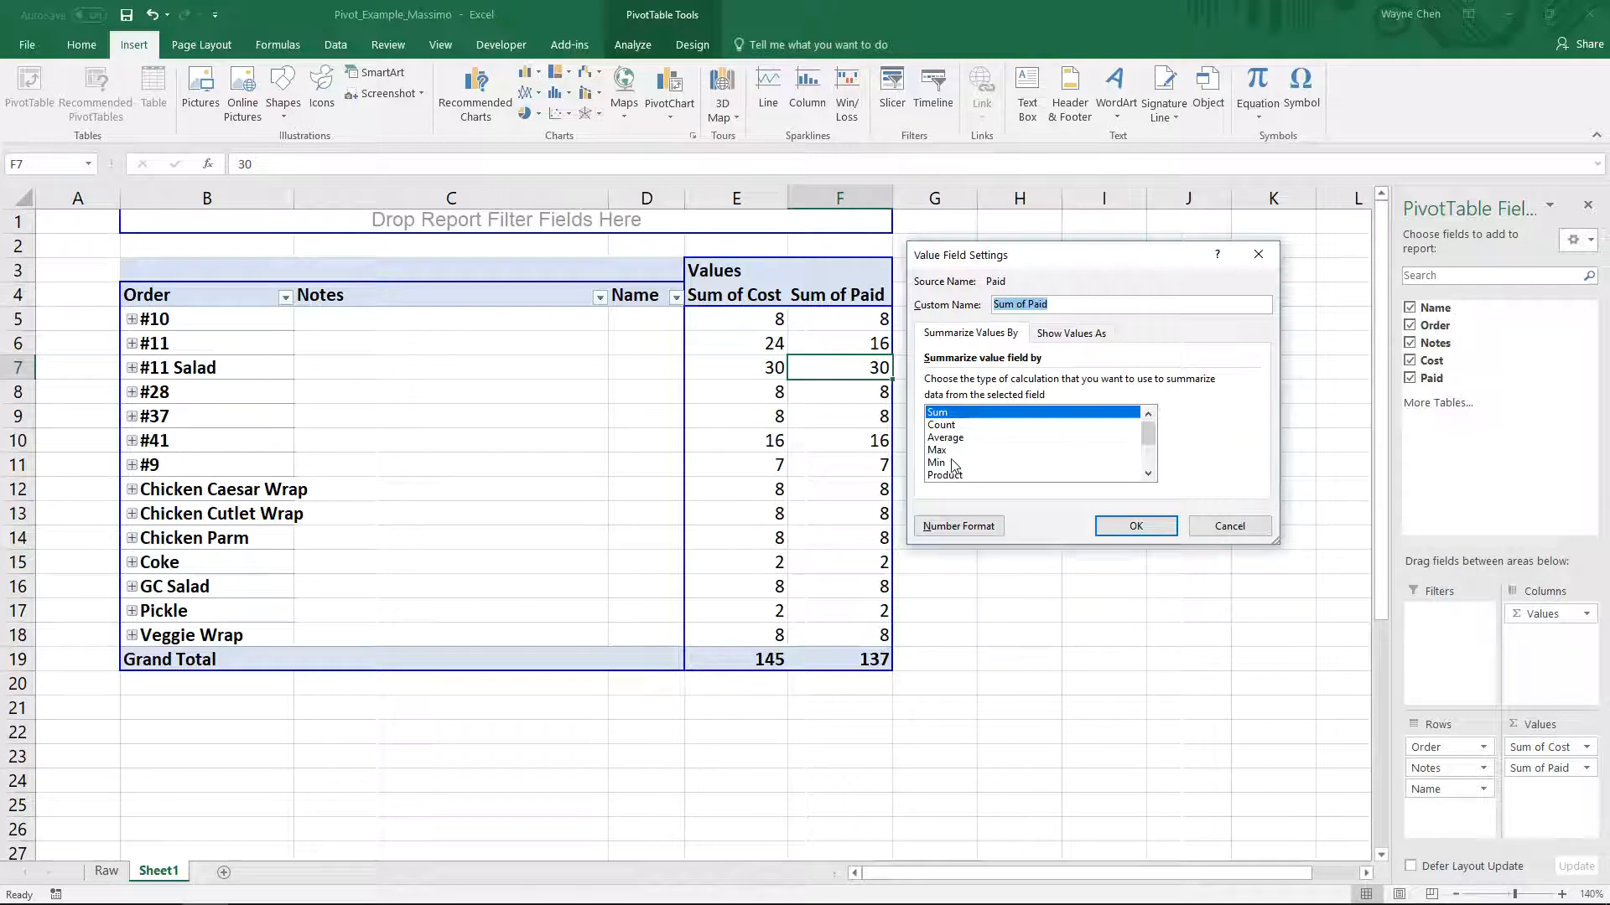
{"action": "left_click_drag", "start_coordinate": [1148, 435], "coordinate": [1147, 379]}
{"action": "left_click", "coordinate": [939, 428]}
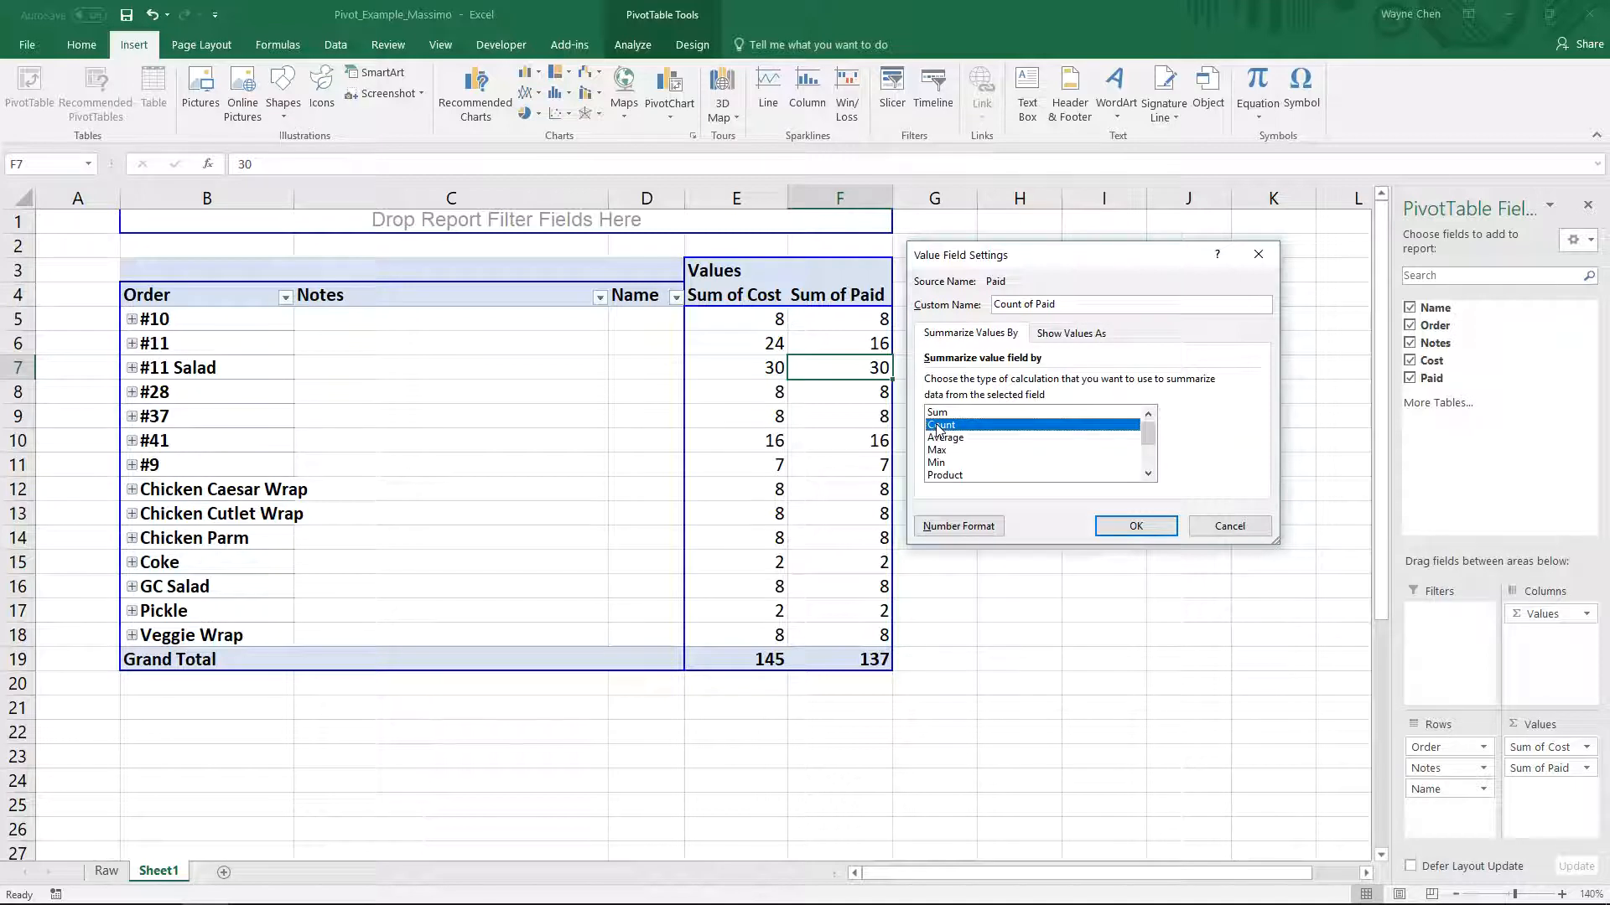
{"action": "left_click", "coordinate": [1136, 527]}
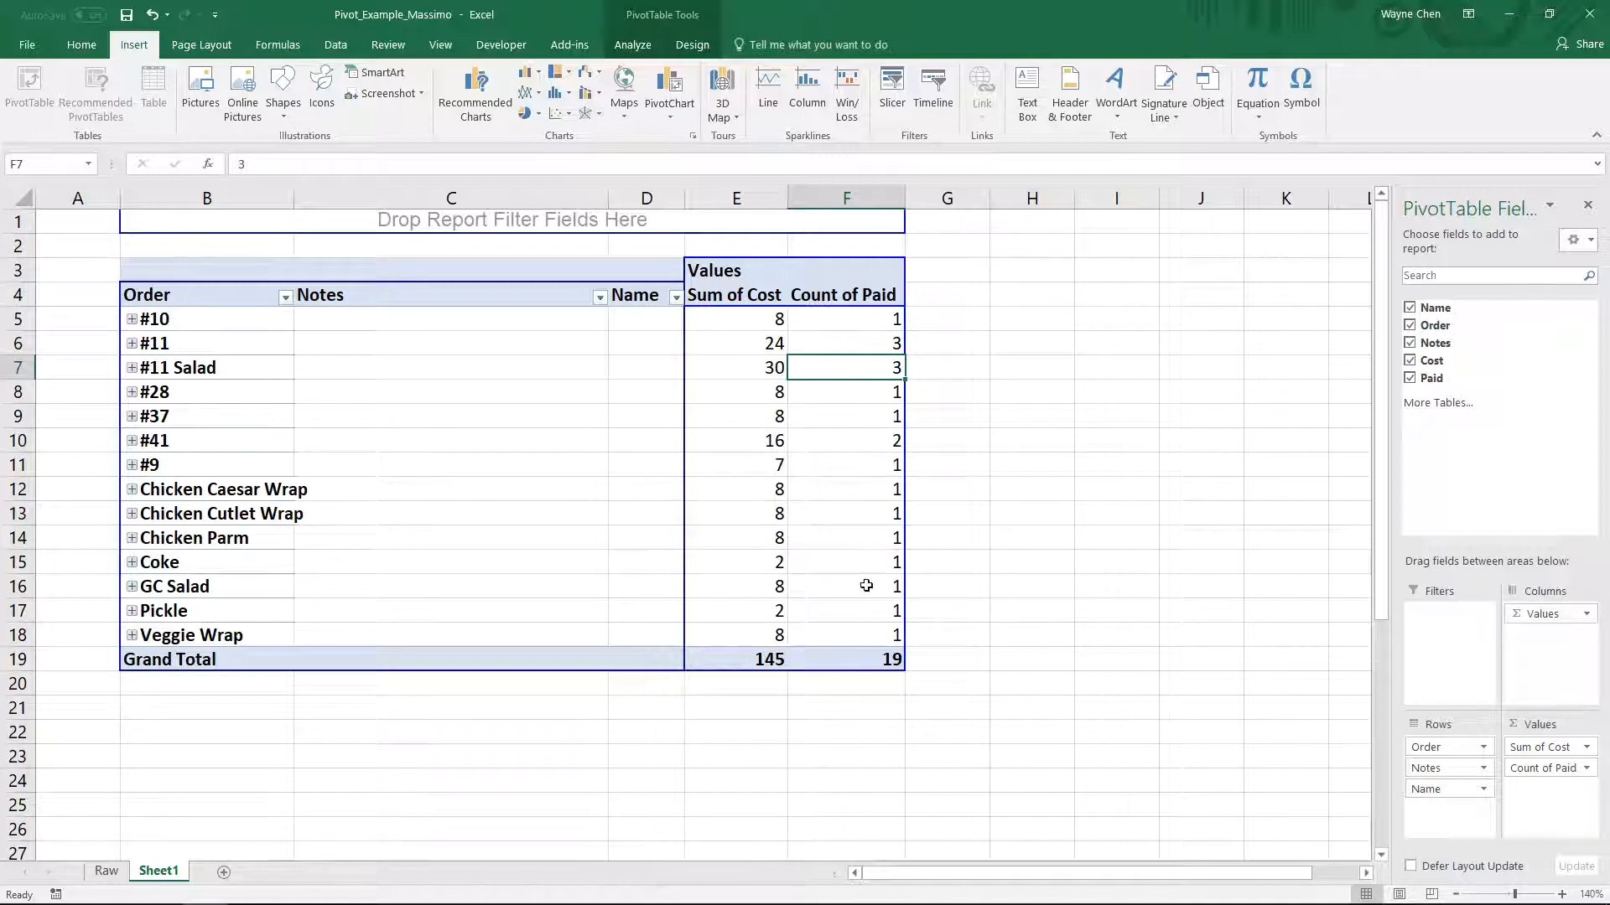
- Place Count of Paid before Sum of Cost in the values and expand the #11 Salad order
{"action": "left_click_drag", "start_coordinate": [1539, 768], "coordinate": [1538, 743]}
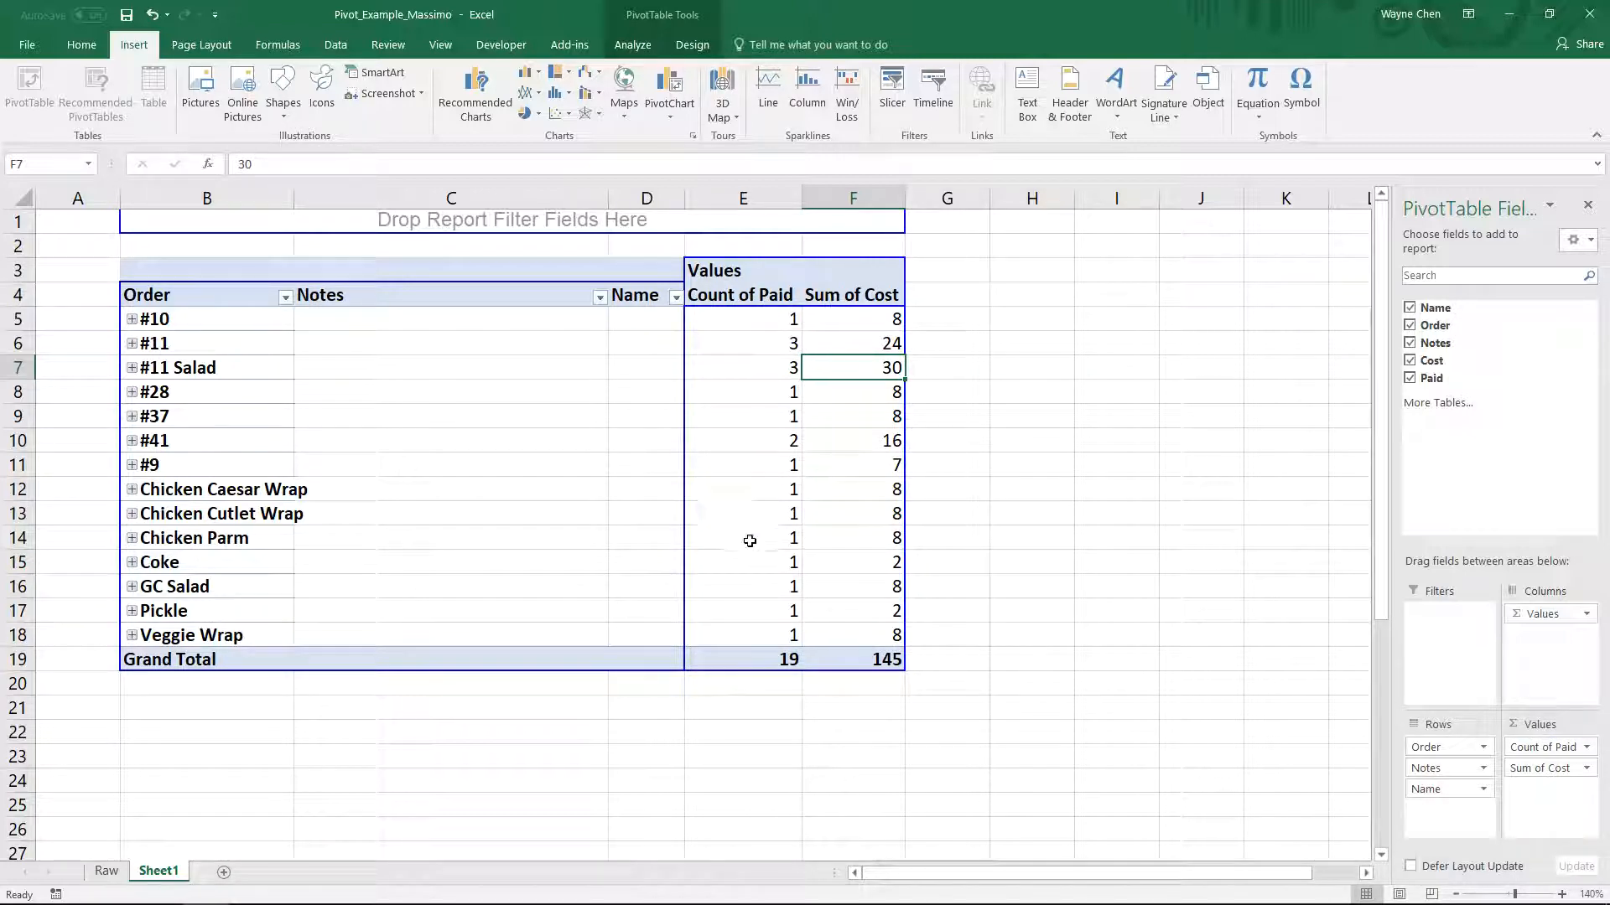
{"action": "left_click", "coordinate": [132, 369]}
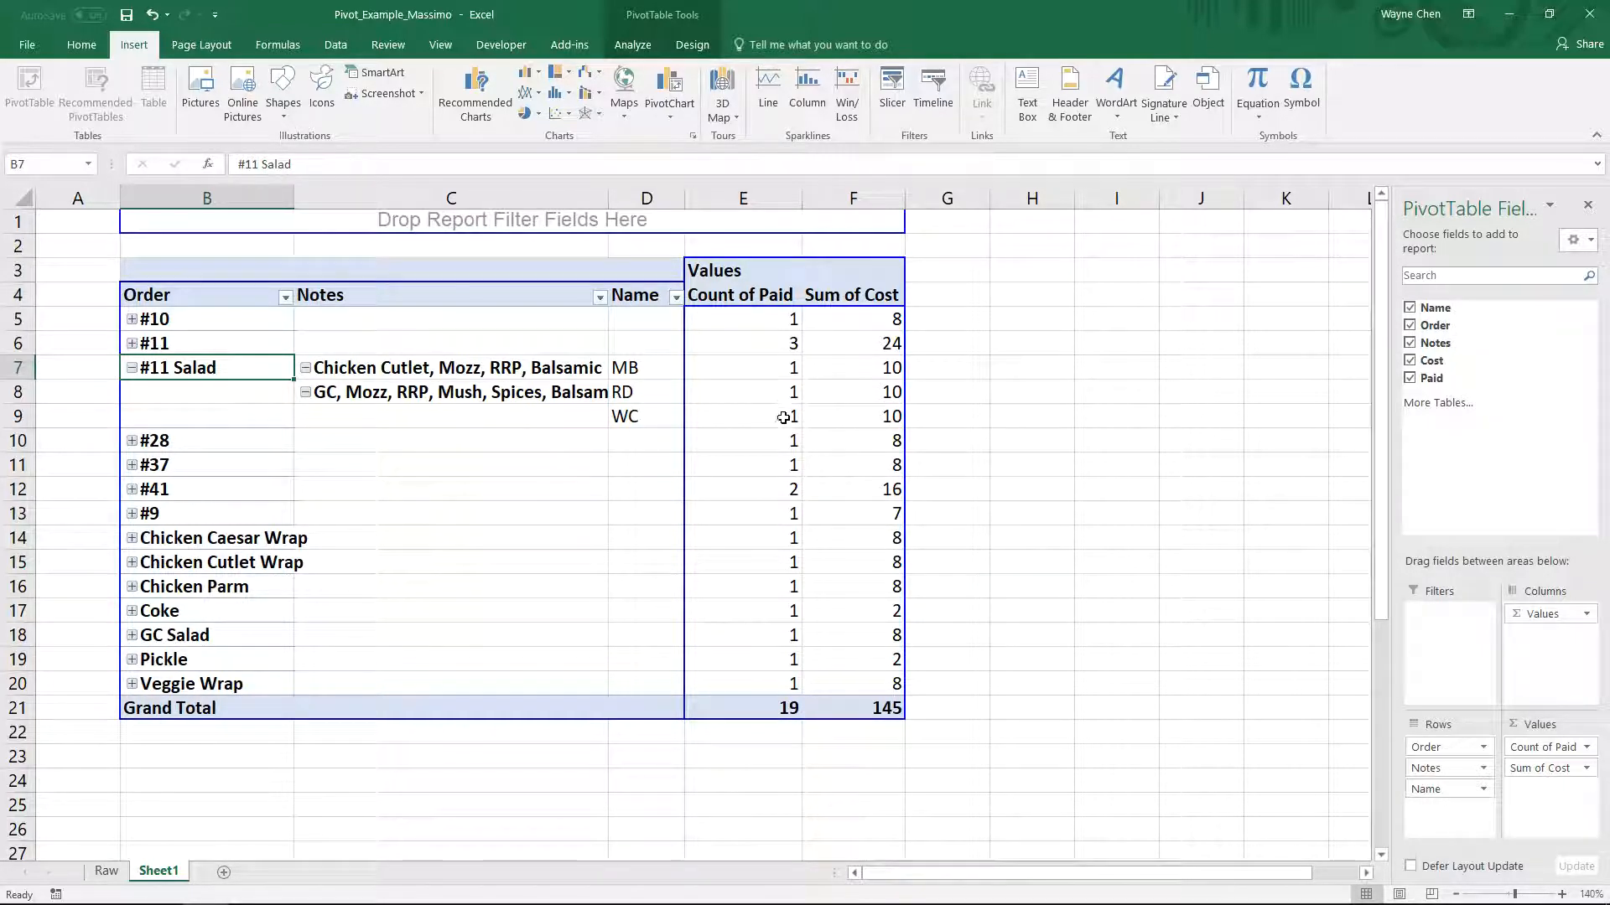
- Collapse the entire Notes field in the pivot table and fit column C's width to its contents
{"action": "right_click", "coordinate": [410, 391]}
{"action": "mouse_move", "coordinate": [482, 549]}
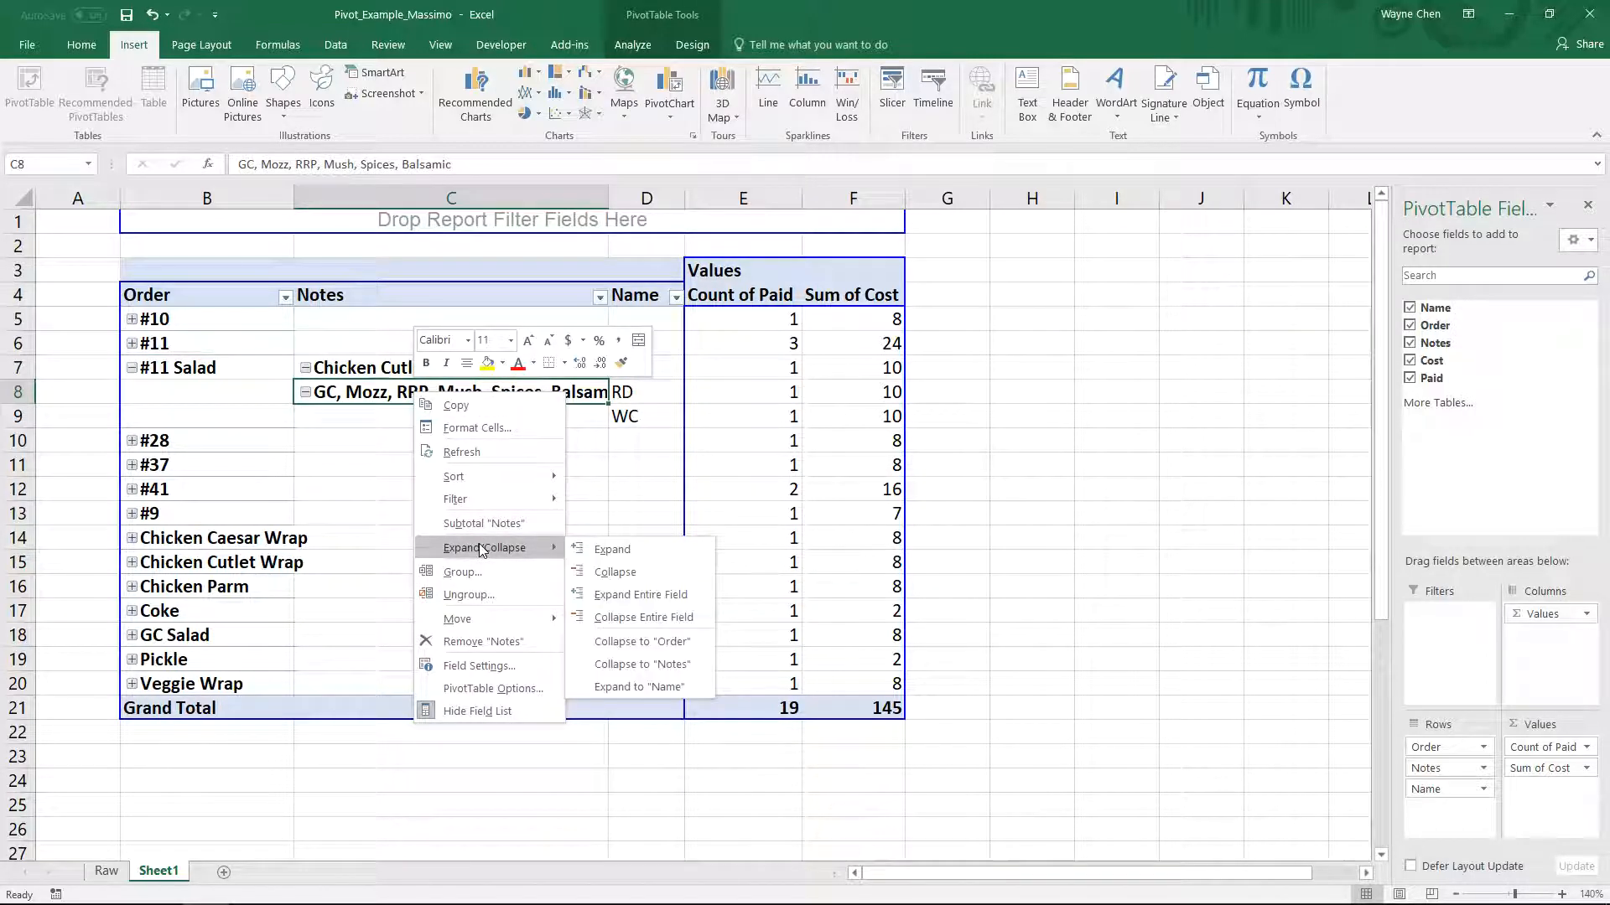
{"action": "left_click", "coordinate": [642, 617]}
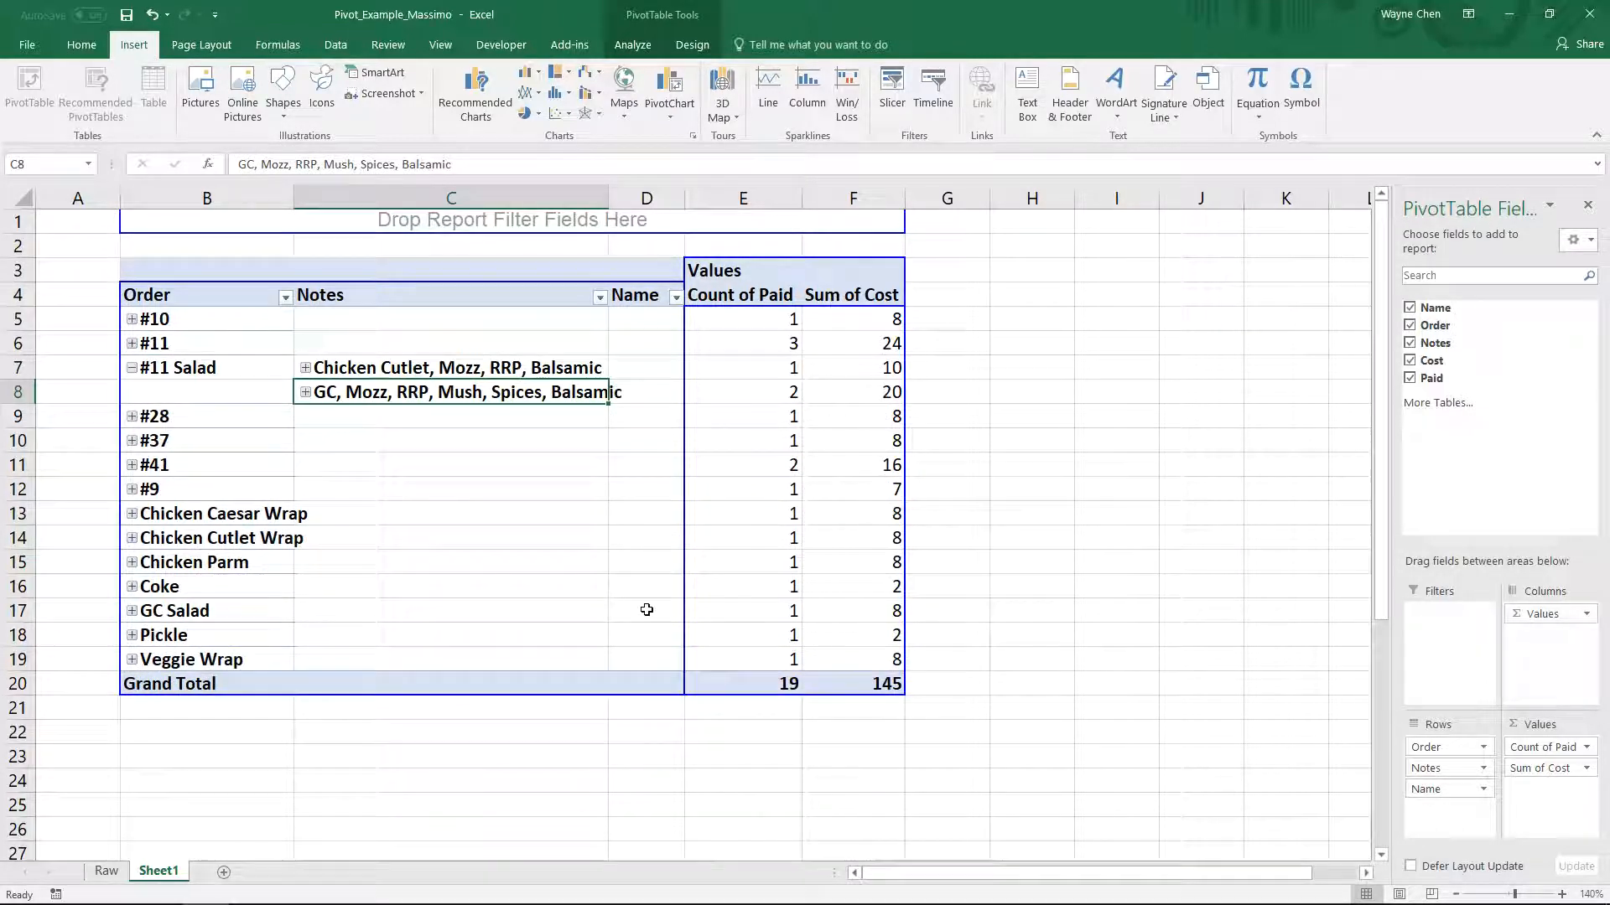
{"action": "double_click", "coordinate": [609, 198]}
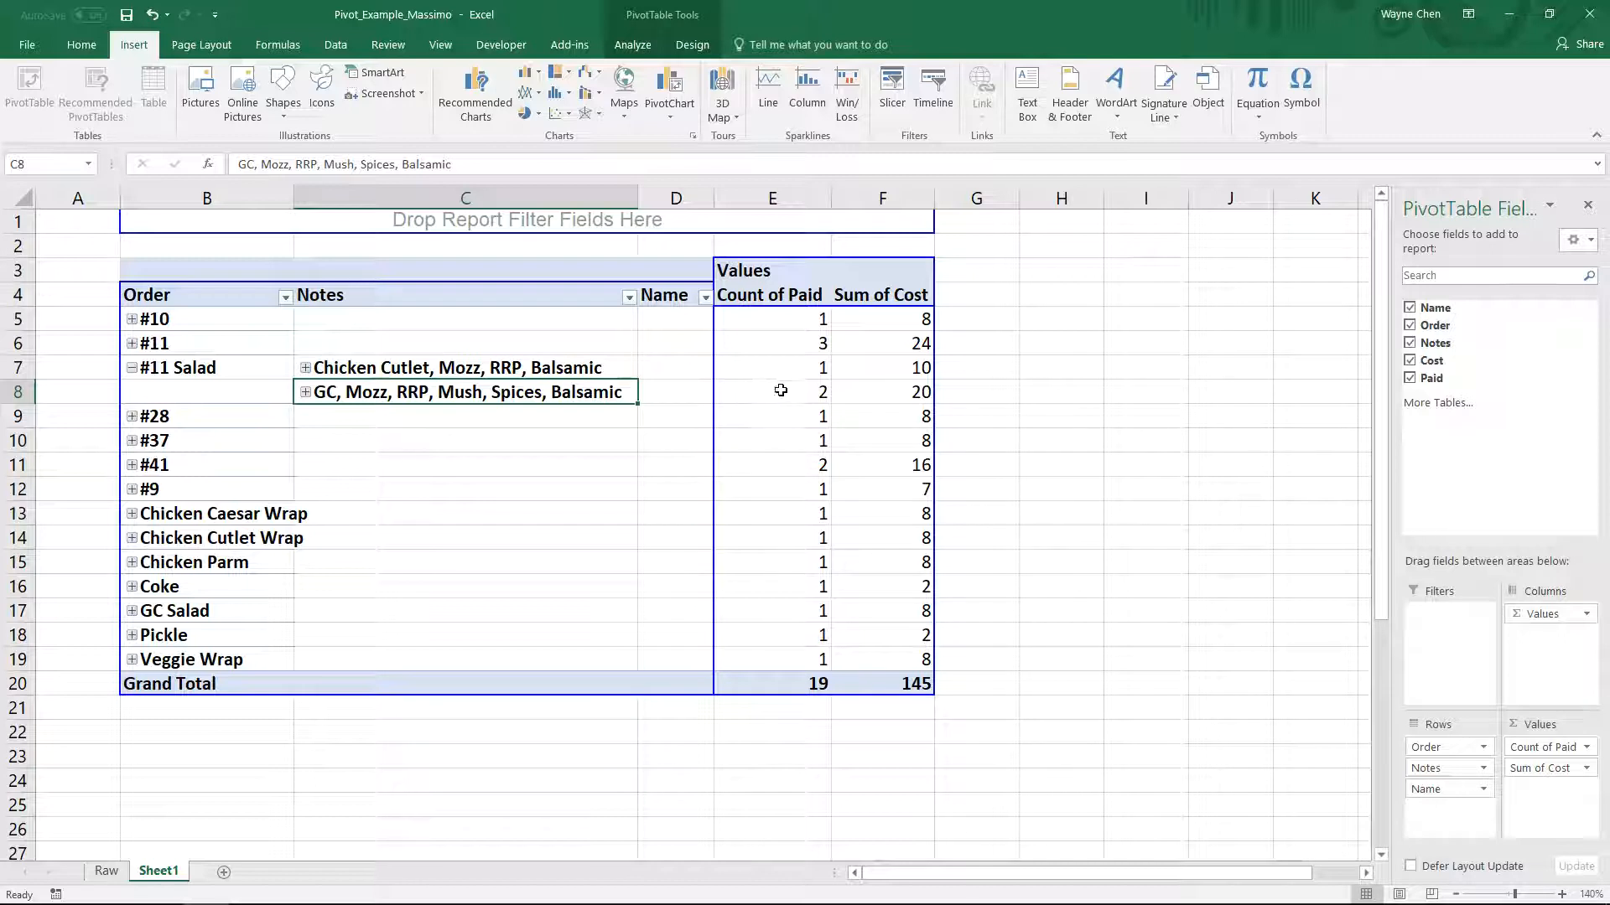
- Review the Count of Paid per order and the grand totals for Count of Paid and Sum of Cost
{"action": "mouse_move", "coordinate": [780, 390]}
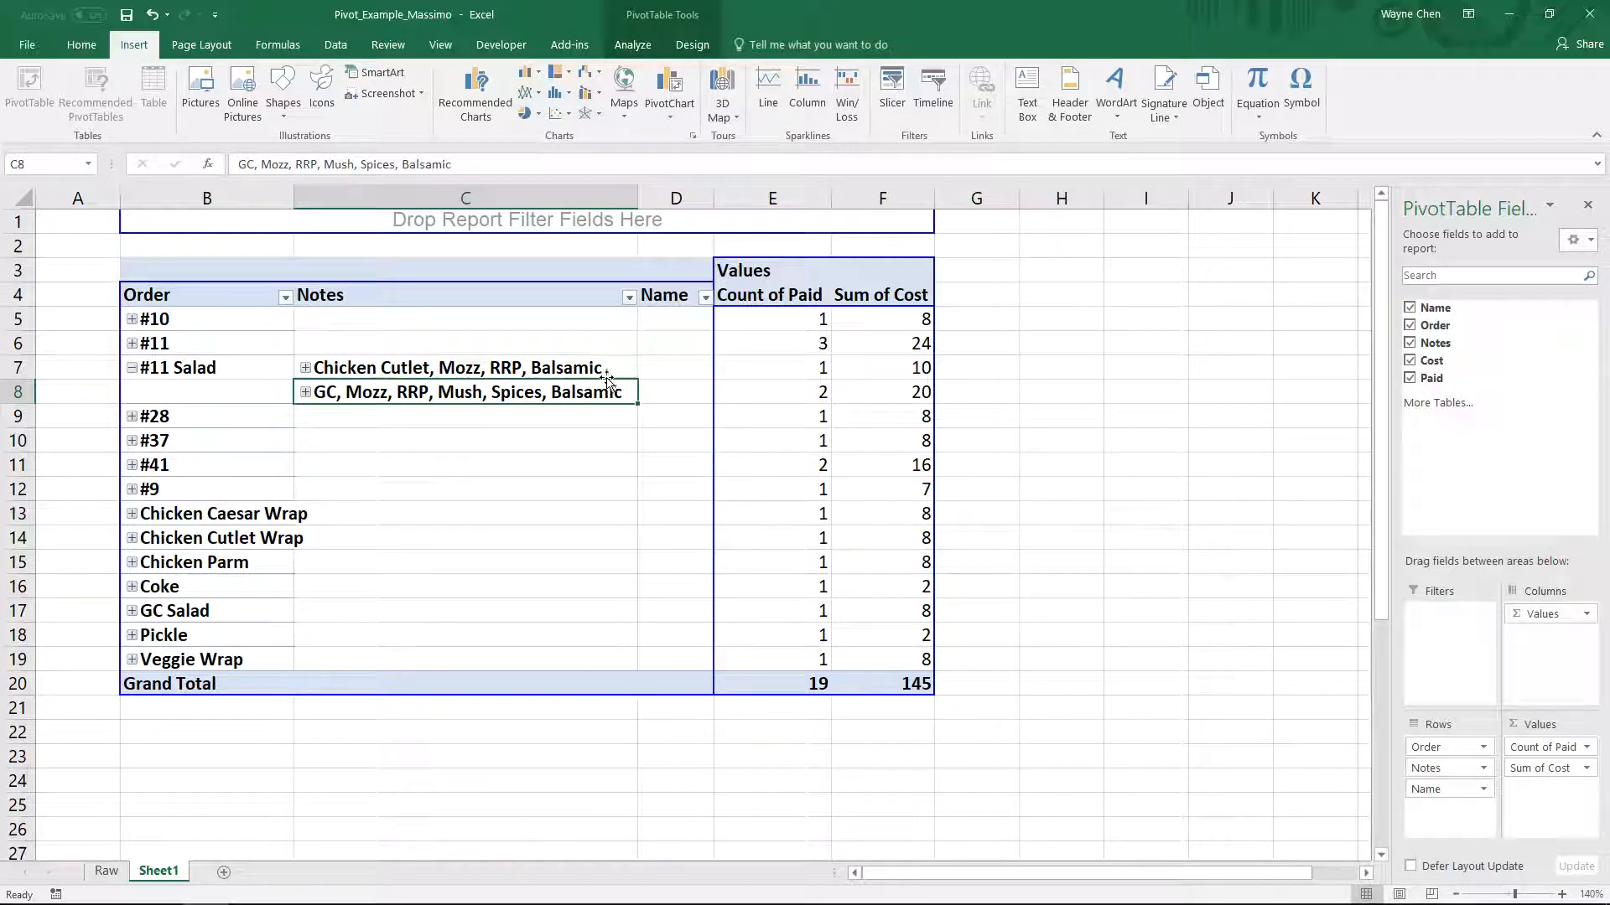
{"action": "left_click", "coordinate": [346, 319]}
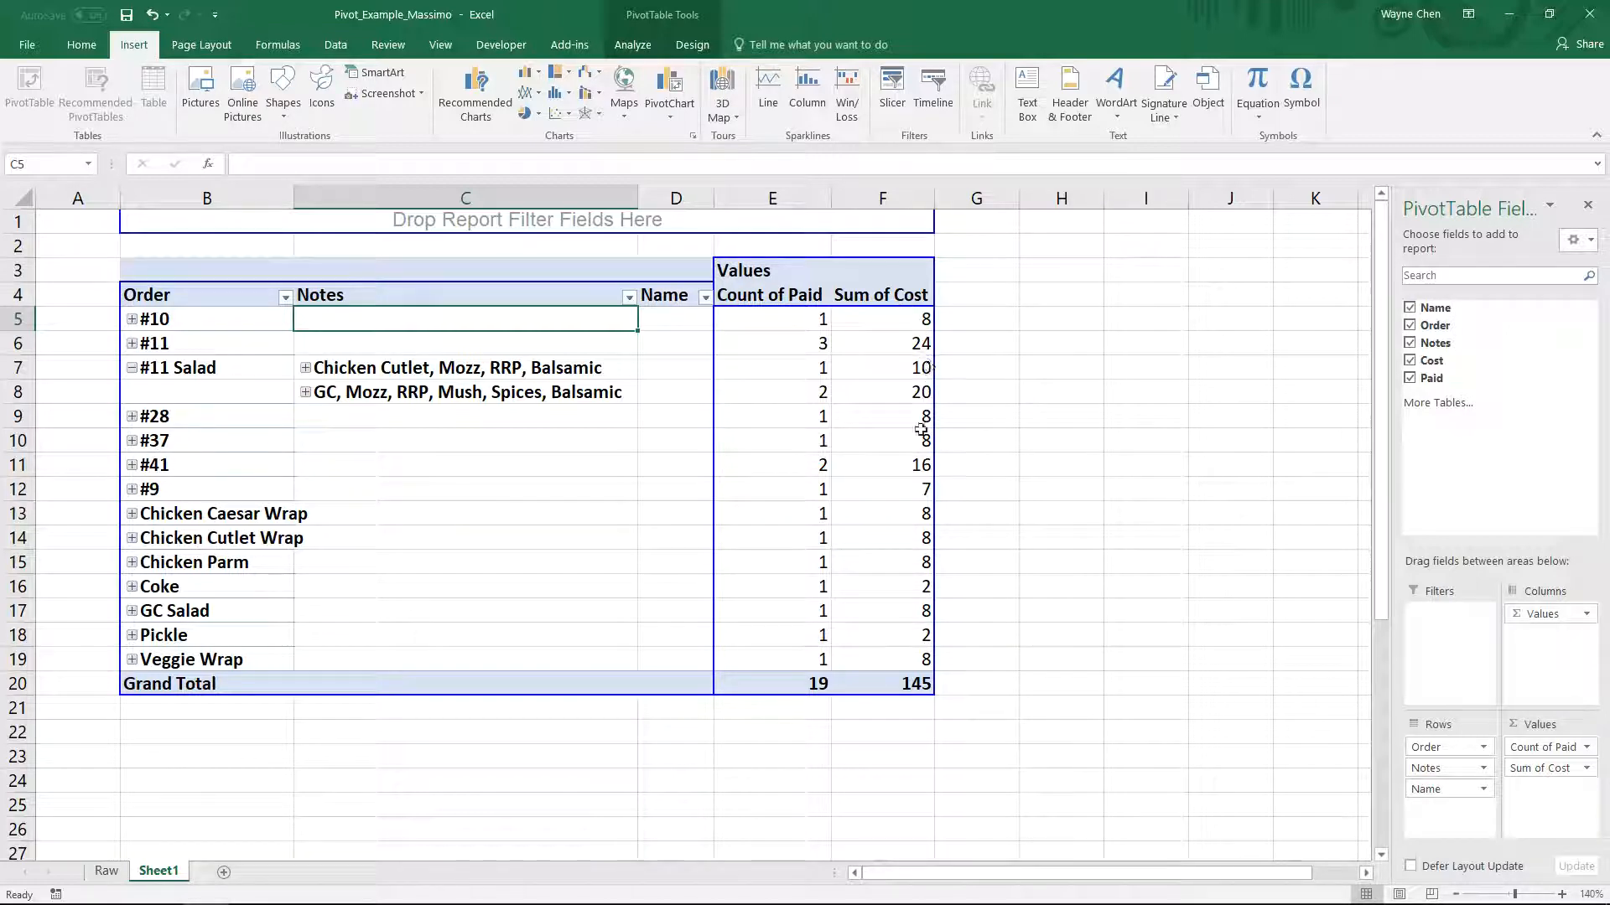
{"action": "left_click", "coordinate": [803, 687]}
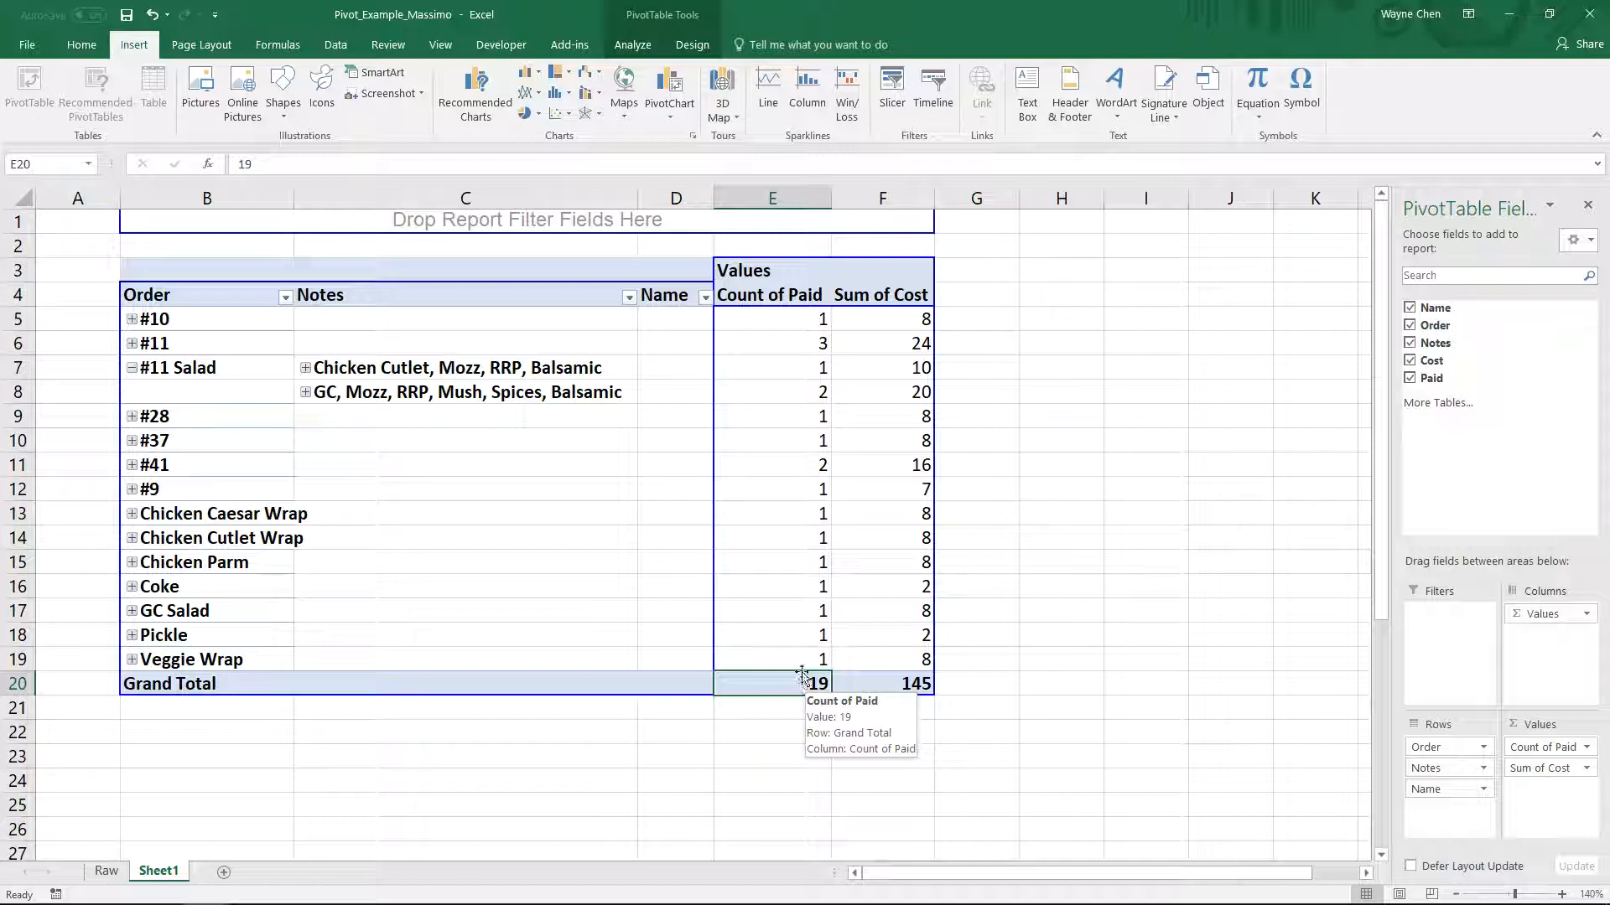
{"action": "left_click", "coordinate": [789, 631]}
{"action": "left_click", "coordinate": [785, 583]}
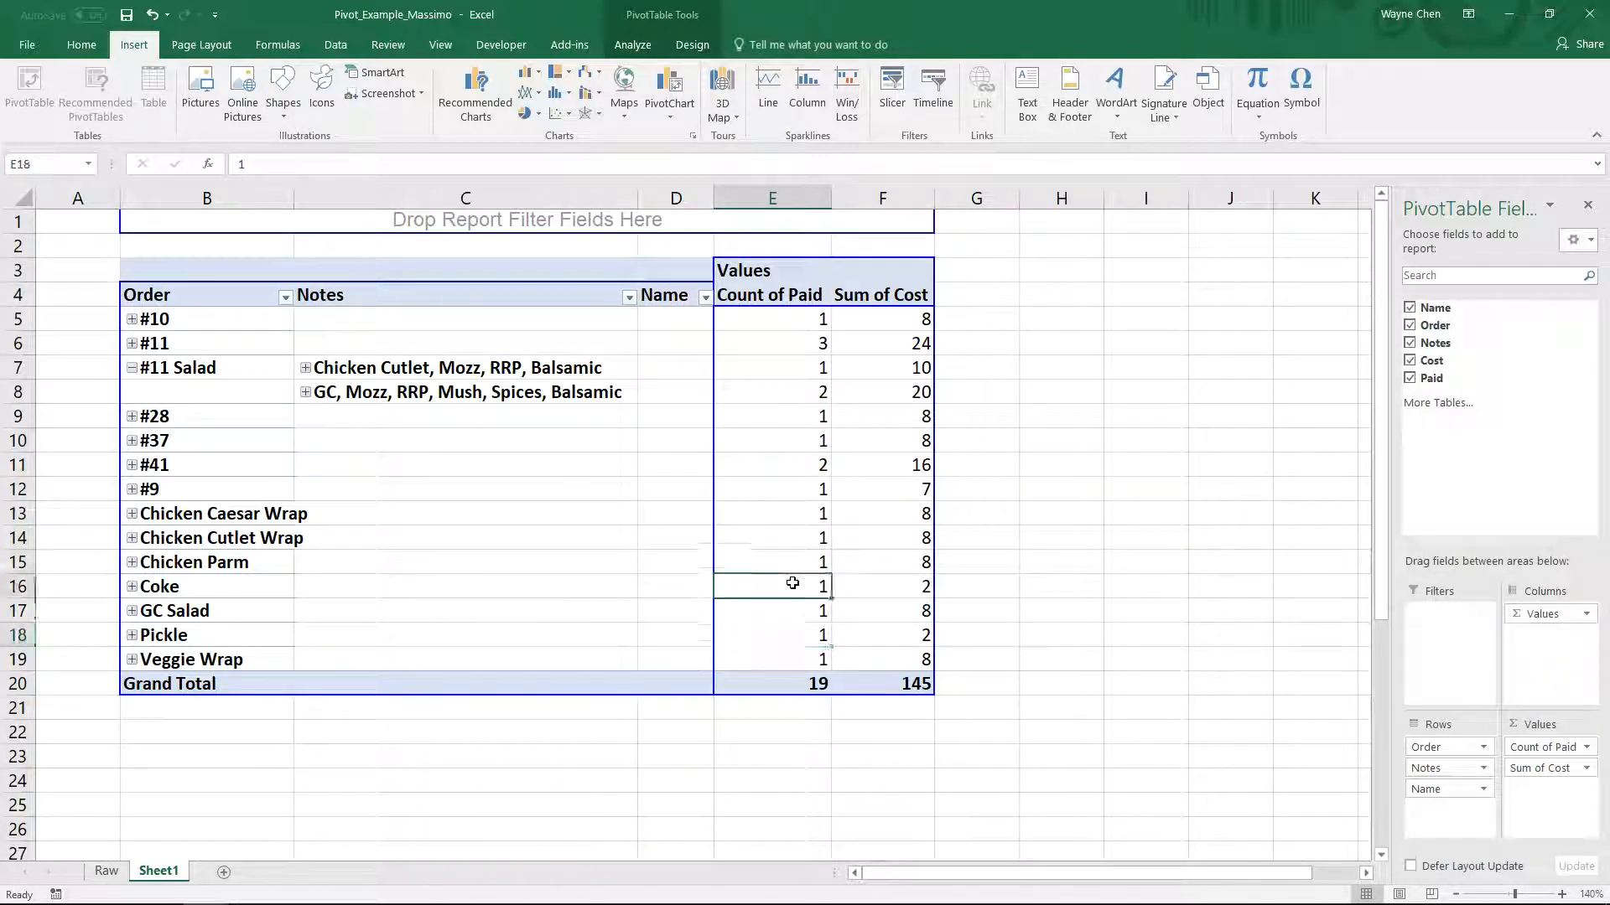
{"action": "left_click", "coordinate": [1060, 586]}
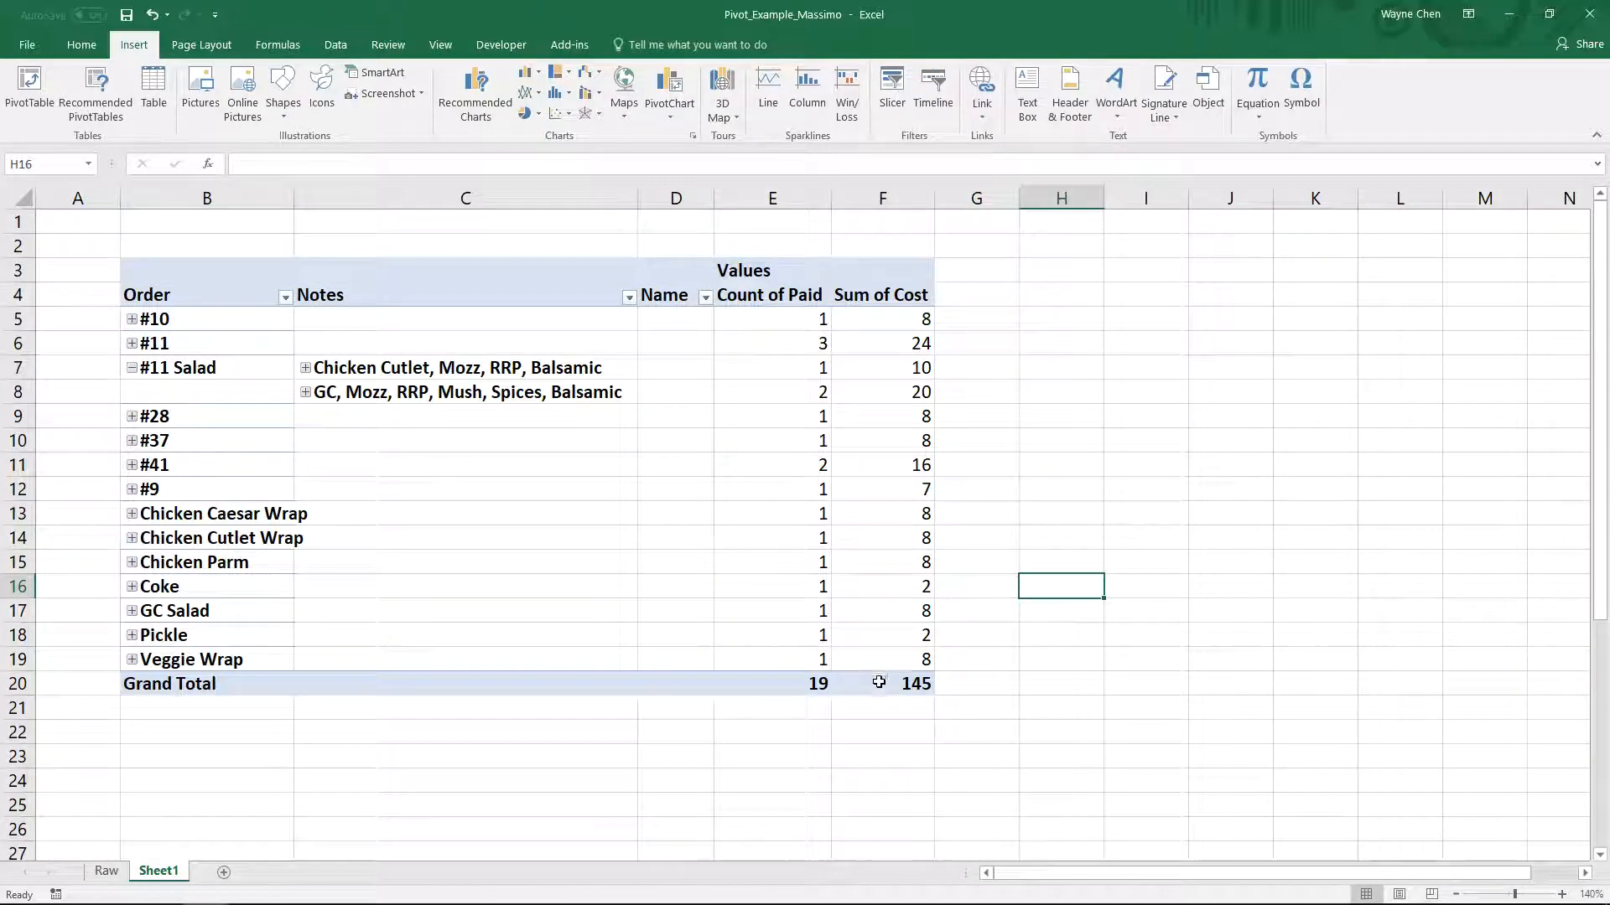
{"action": "left_click", "coordinate": [874, 689]}
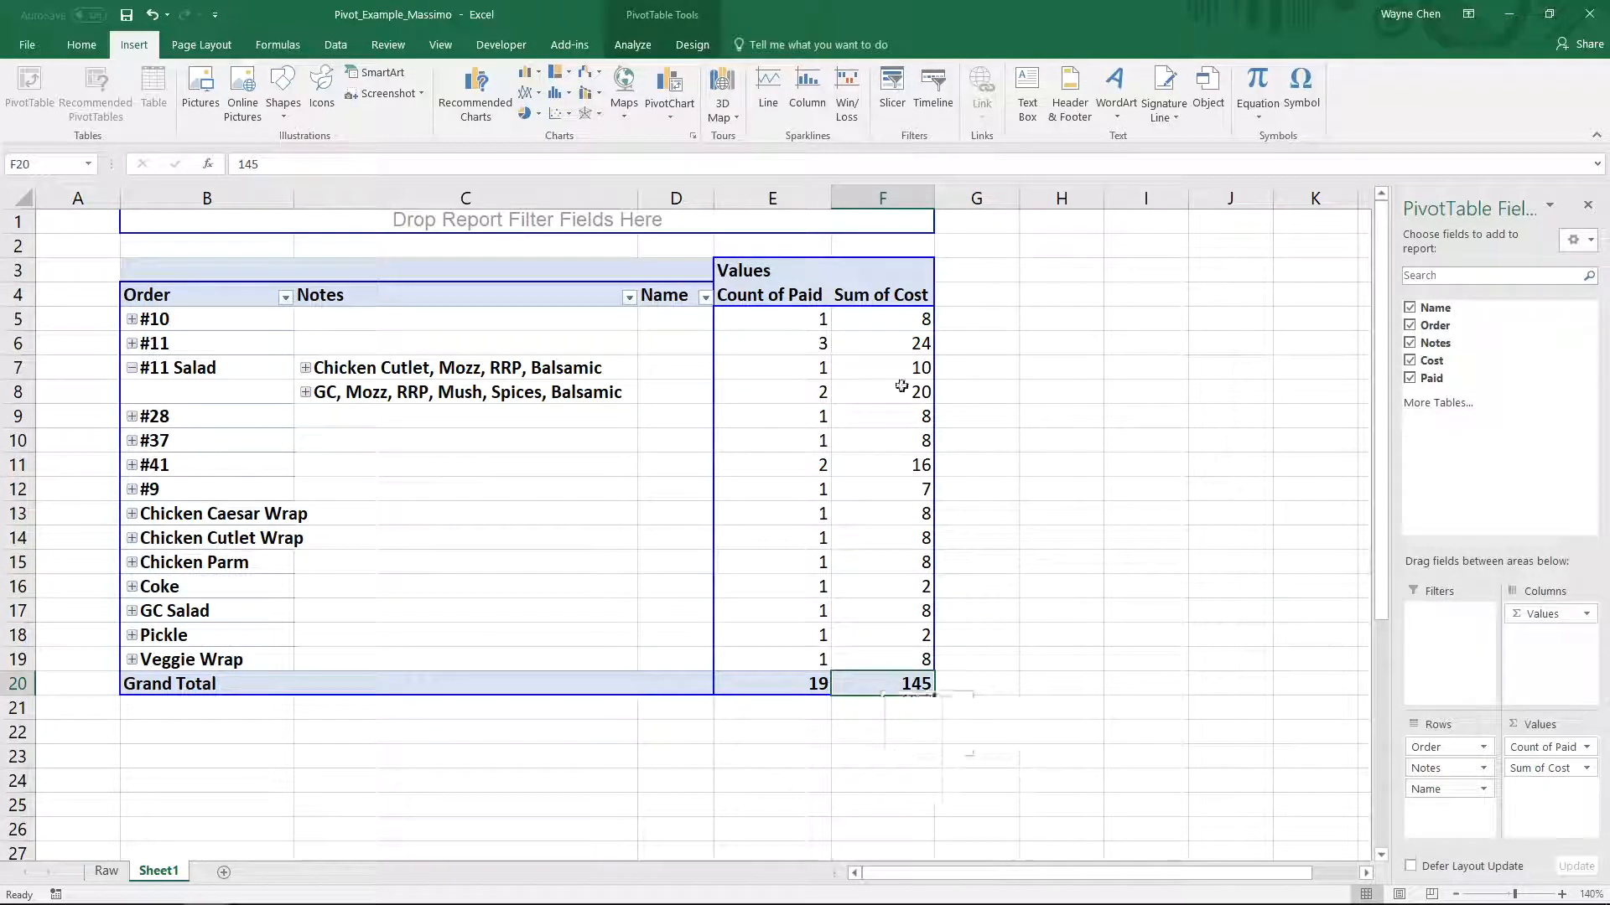